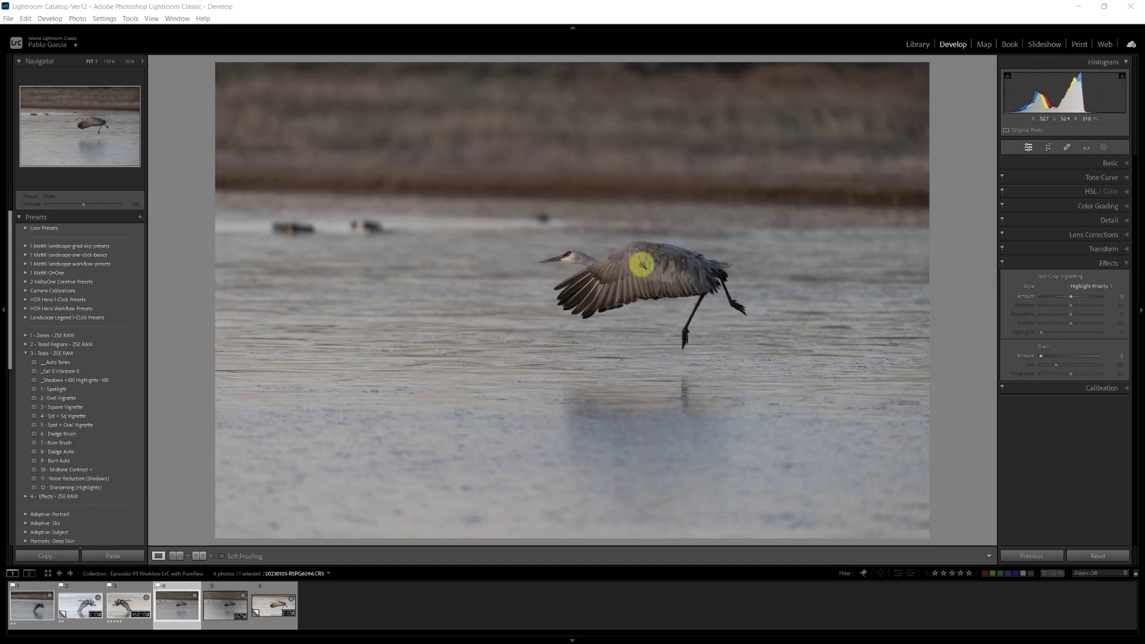
Step: Inspect the crane at full zoom, then run File > Plug-in Extras > Process with DxO PureRAW 2
left_click(527, 248)
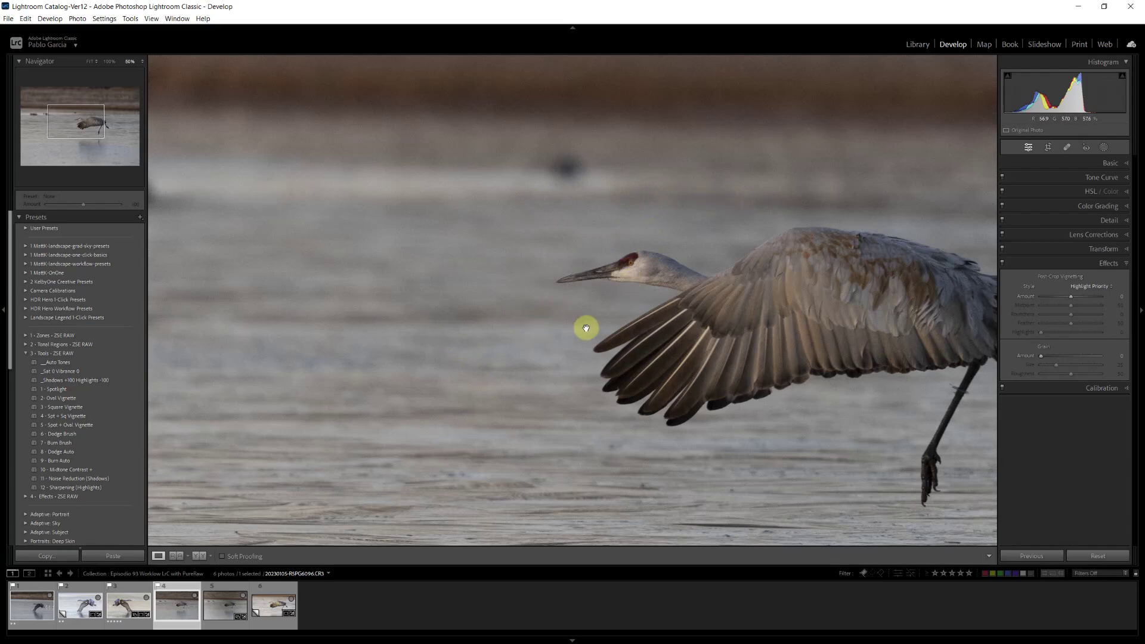
left_click(670, 159)
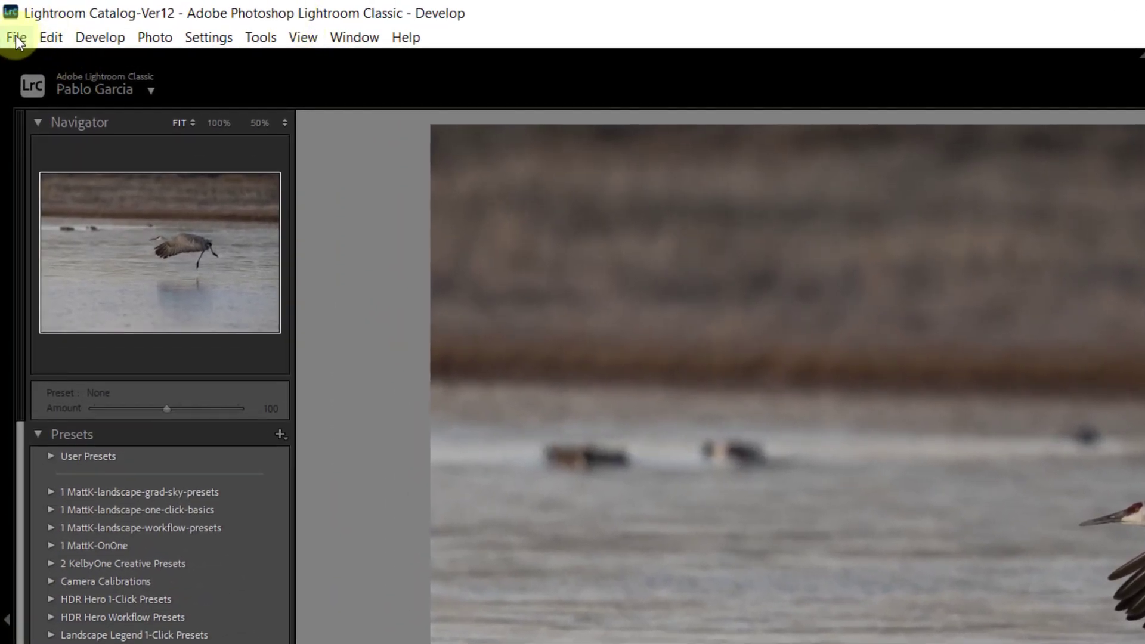
left_click(16, 38)
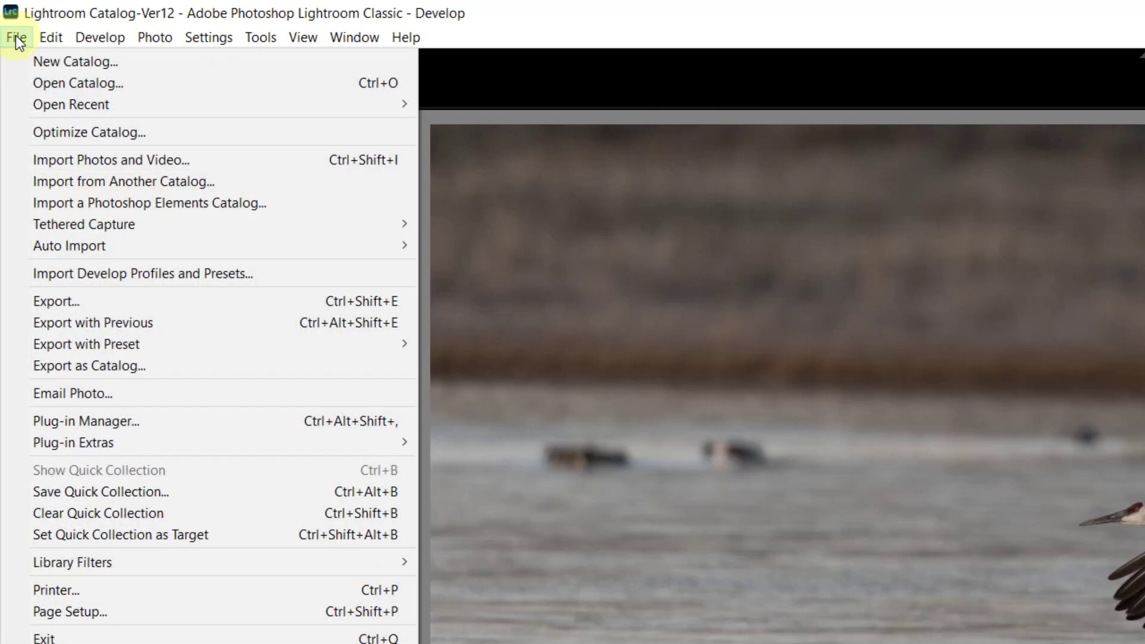
mouse_move(81, 448)
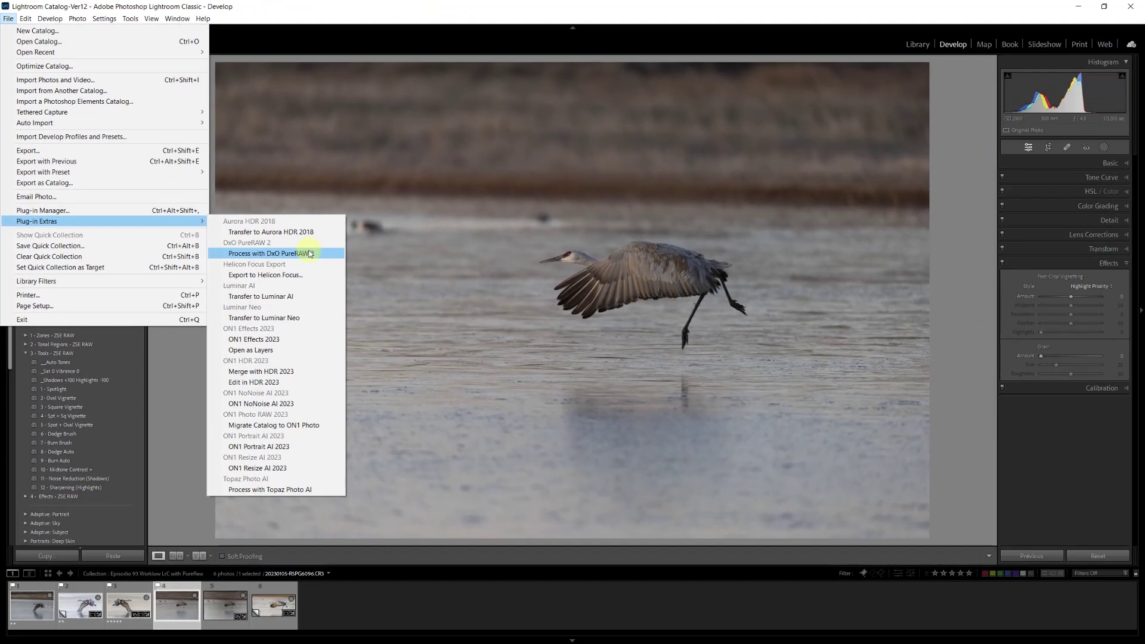
left_click(310, 254)
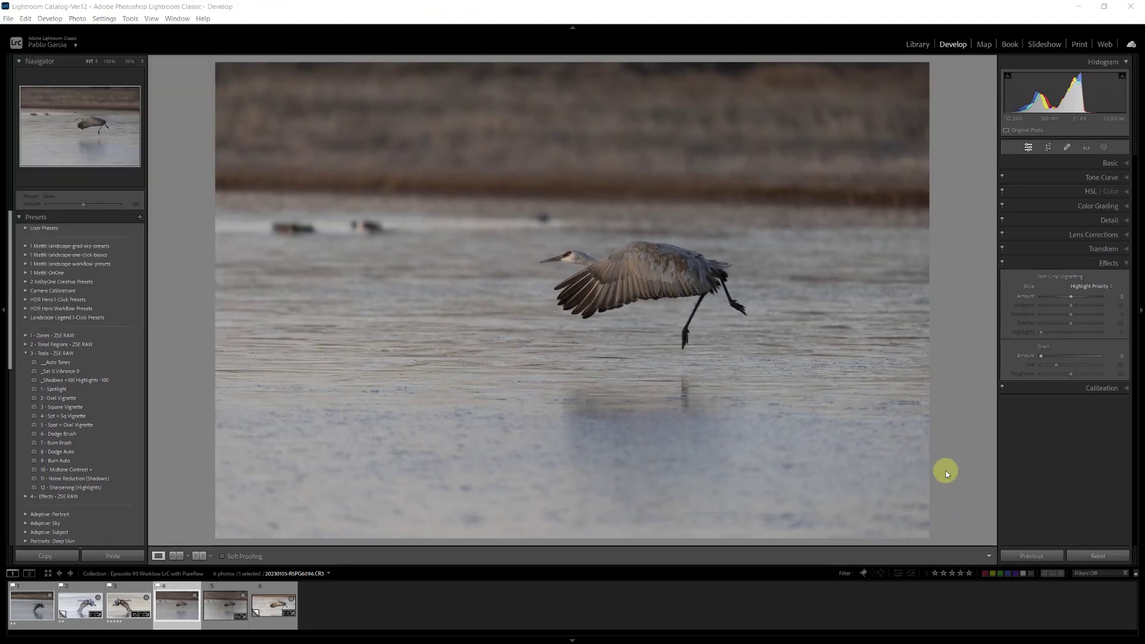
Step: Run PureRAW 2 on the crane raw with DeepPRIME and DNG output selected
right_click(500, 301)
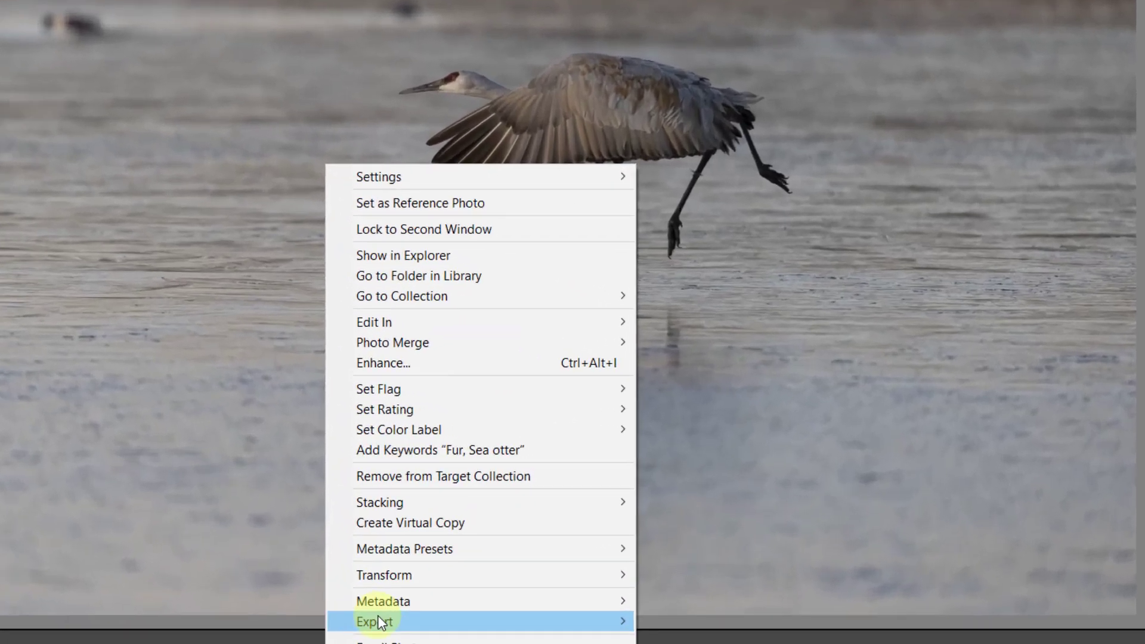
mouse_move(382, 623)
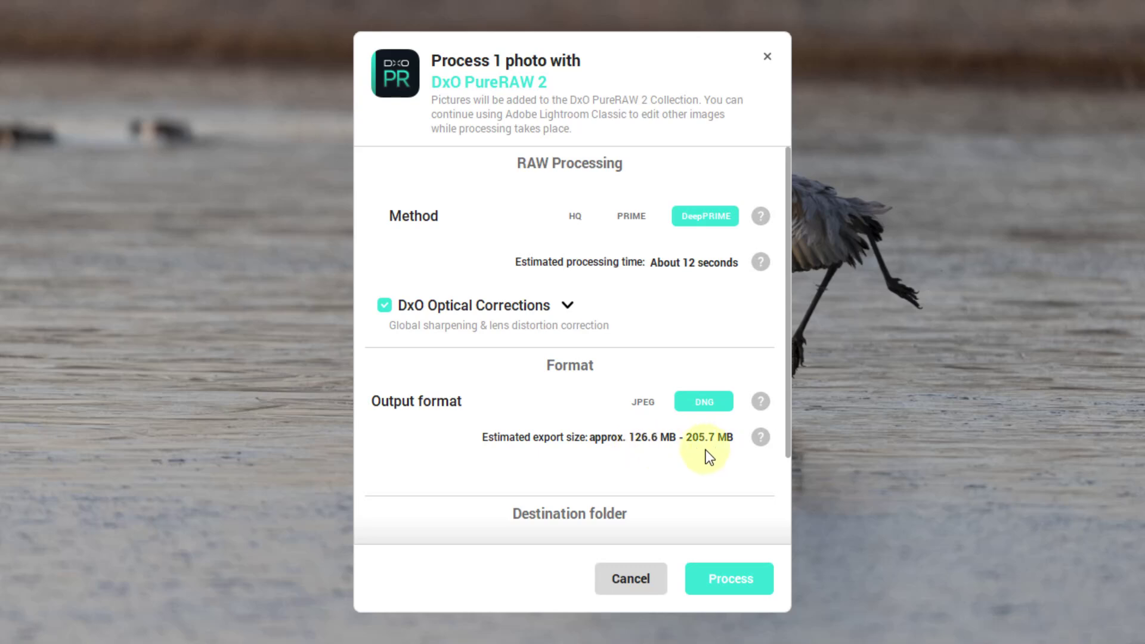
left_click(728, 577)
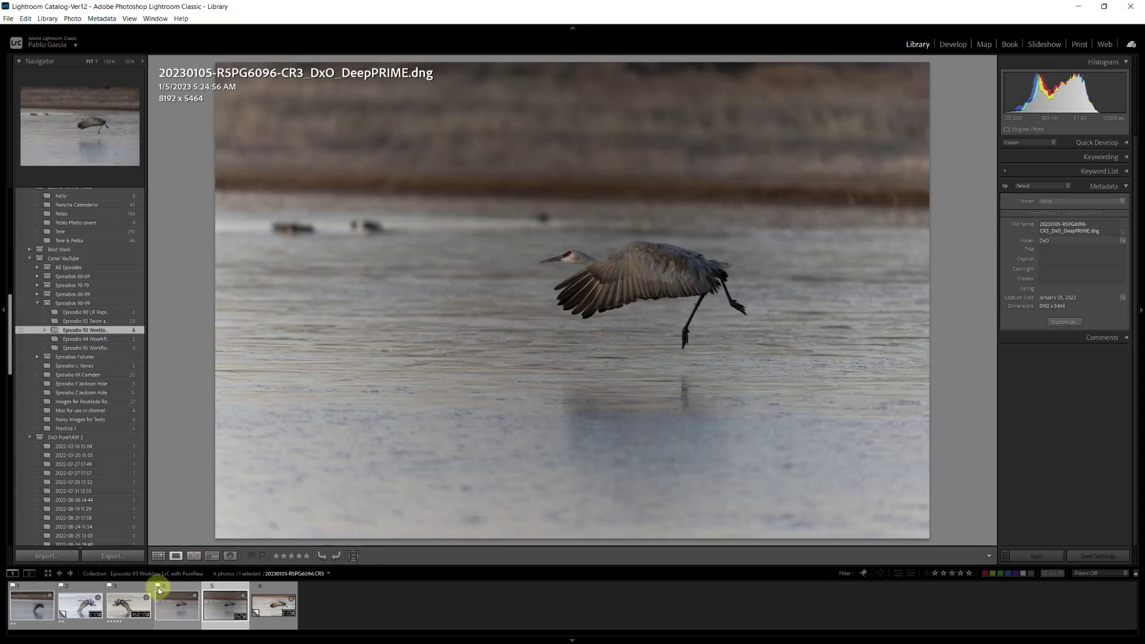
left_click(178, 593)
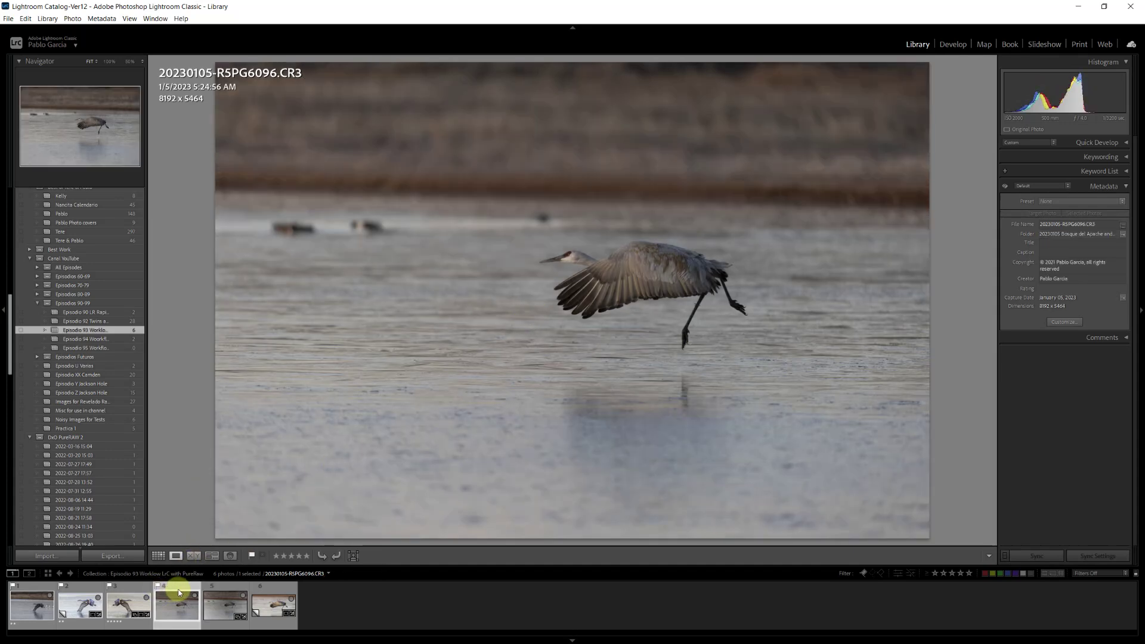
left_click(231, 593)
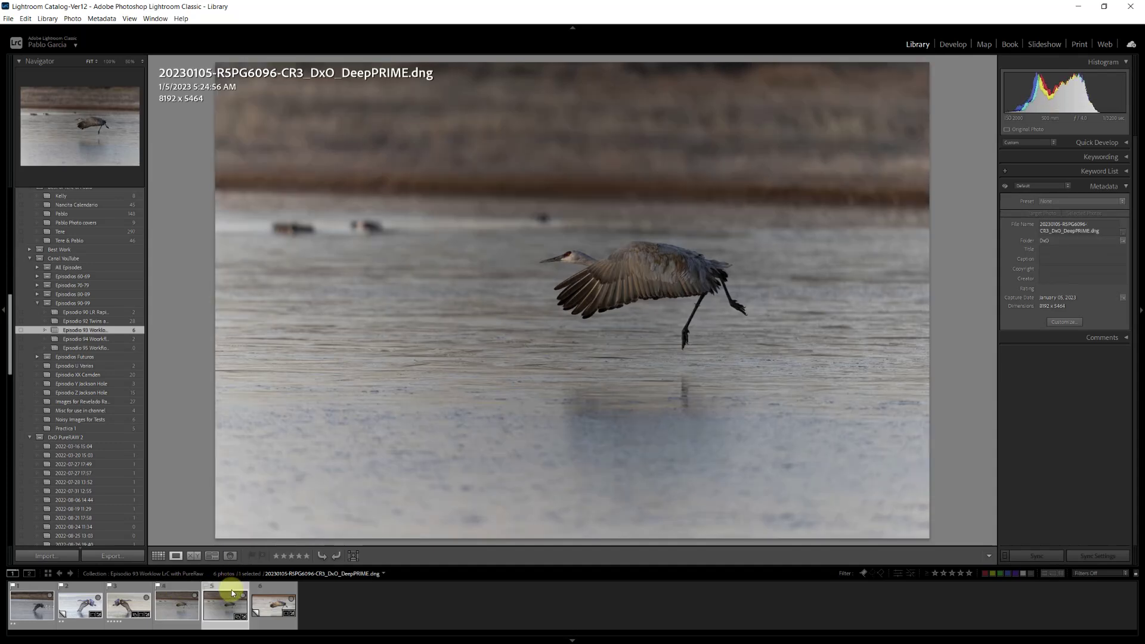
left_click(182, 593)
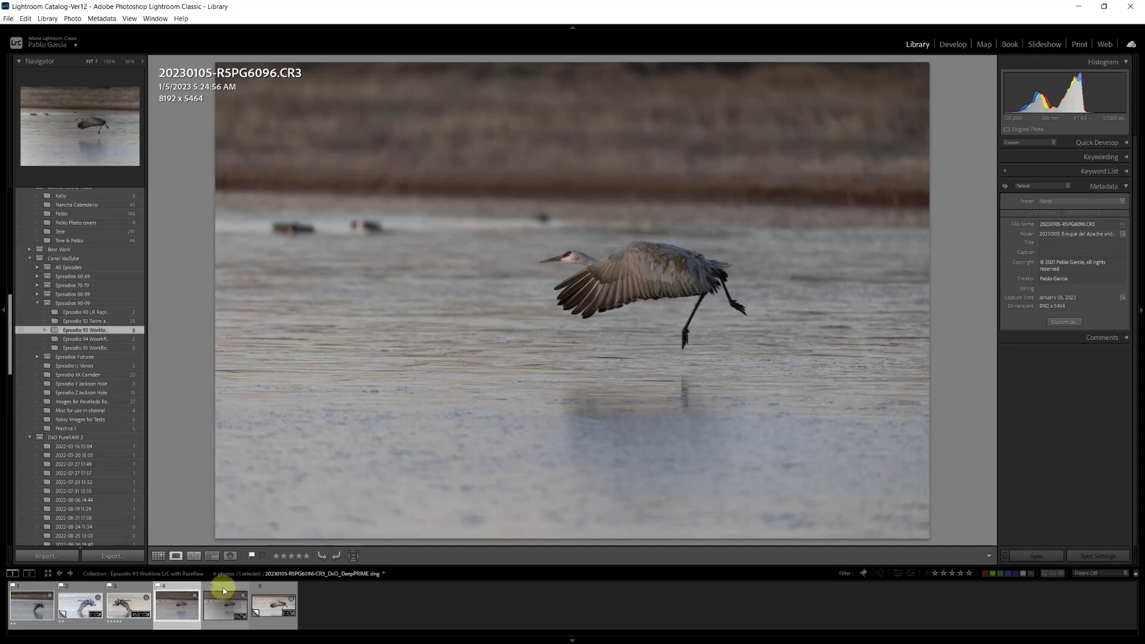
left_click(224, 591)
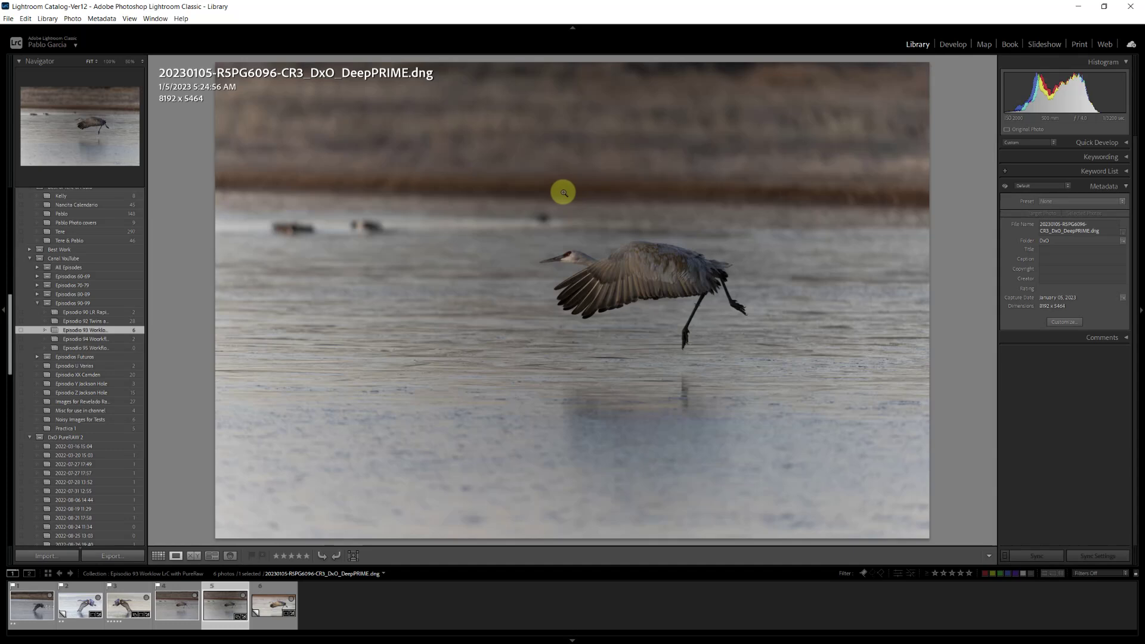
Step: In Develop's Lens Corrections, turn off Remove Chromatic Aberration and Enable Profile Corrections for the DNG
left_click(953, 45)
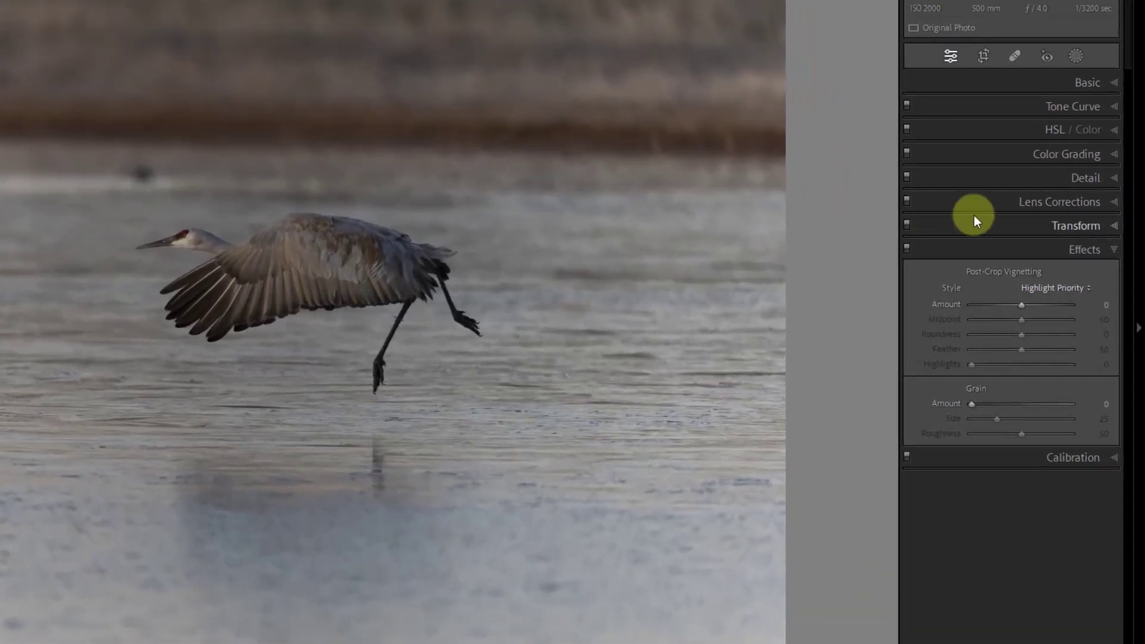
left_click(1067, 202)
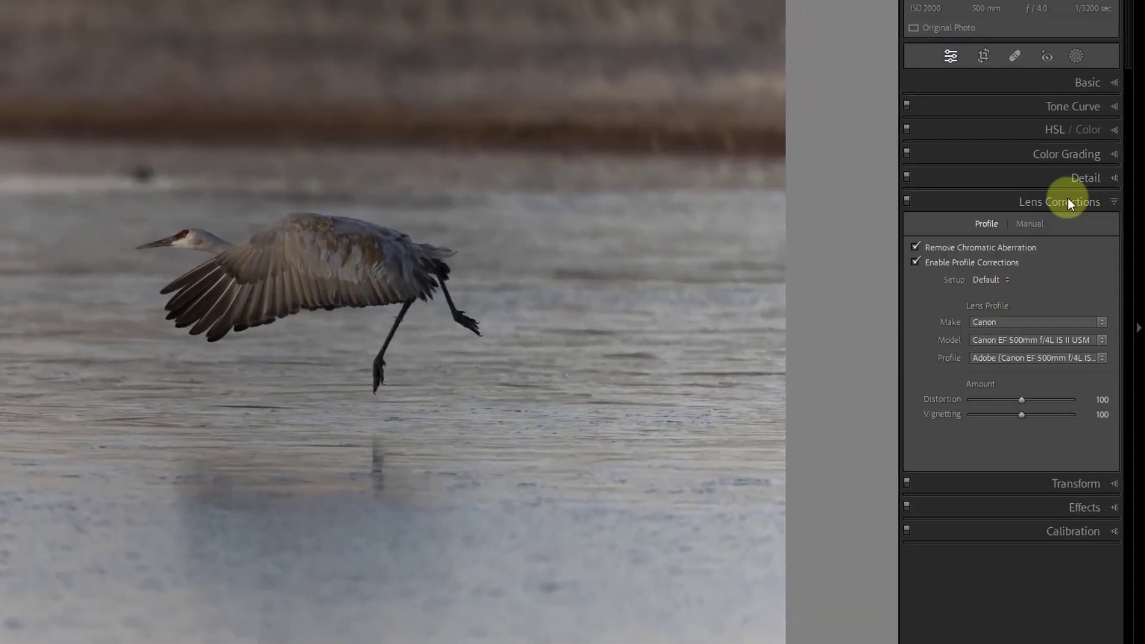
left_click(916, 247)
left_click(915, 261)
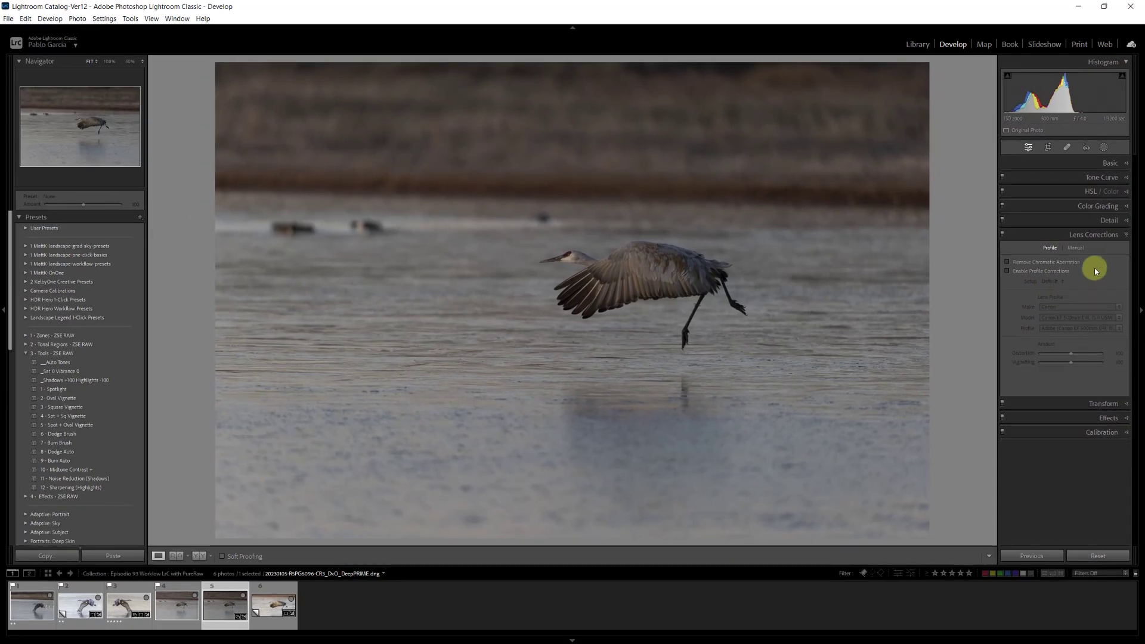
Step: Compare the DeepPRIME DNG against the original CR3 at 100% on the crane's head
left_click(173, 588)
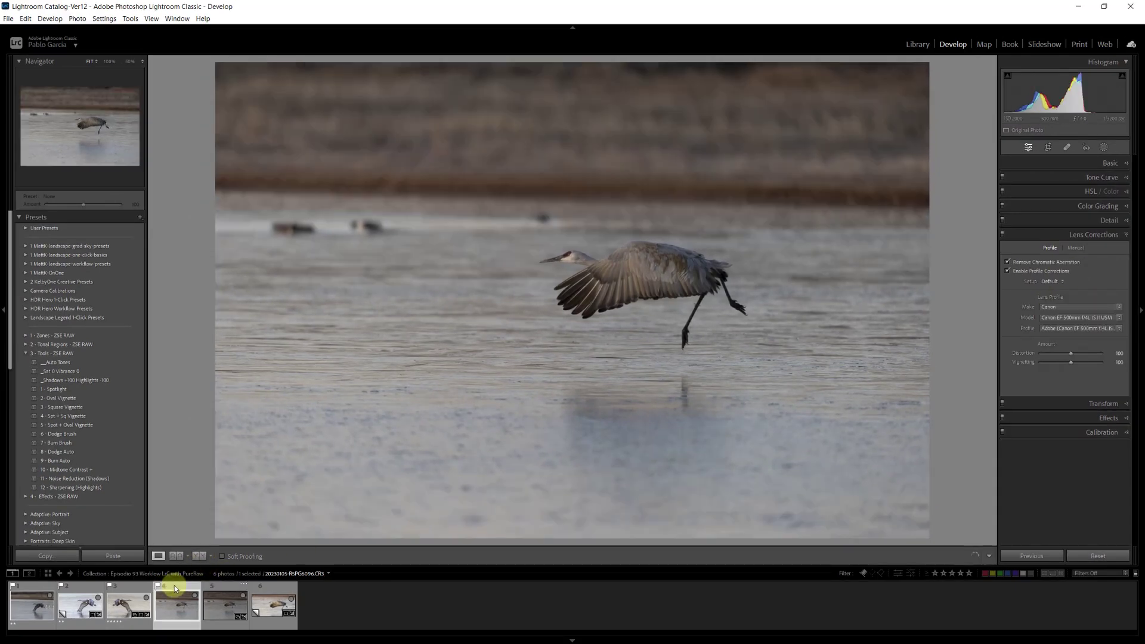
left_click(231, 589)
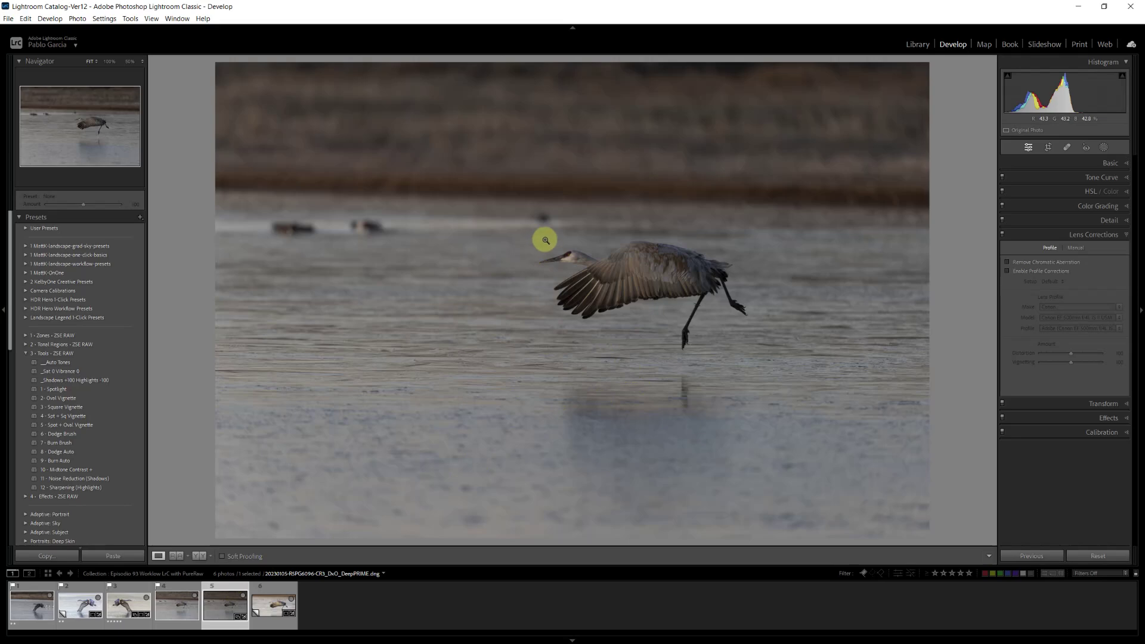
left_click(565, 255)
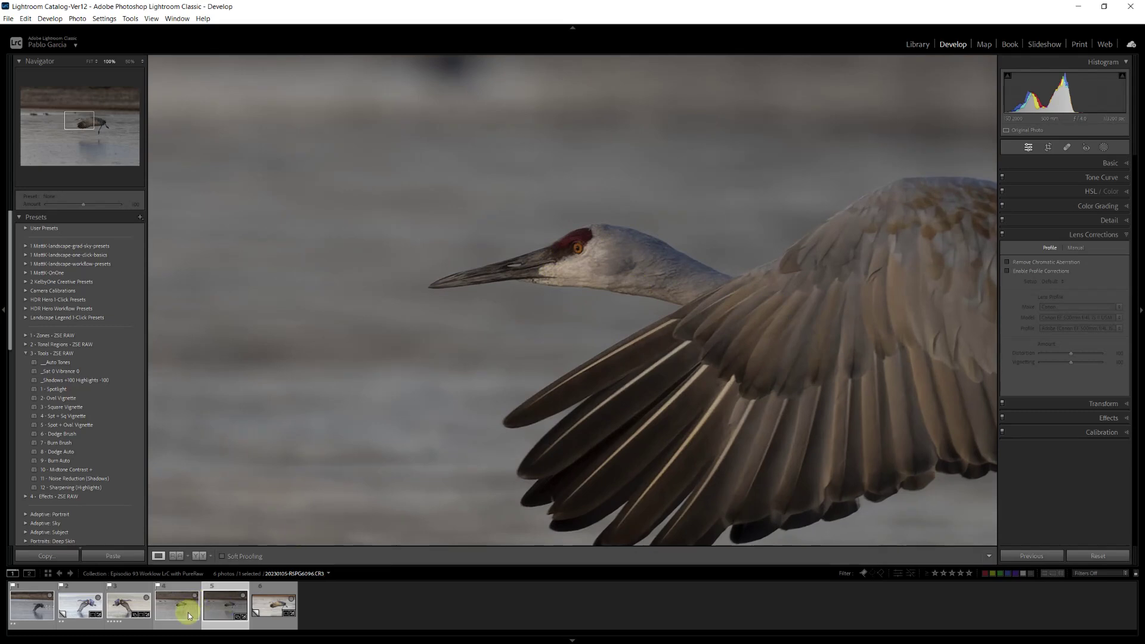
left_click(185, 593)
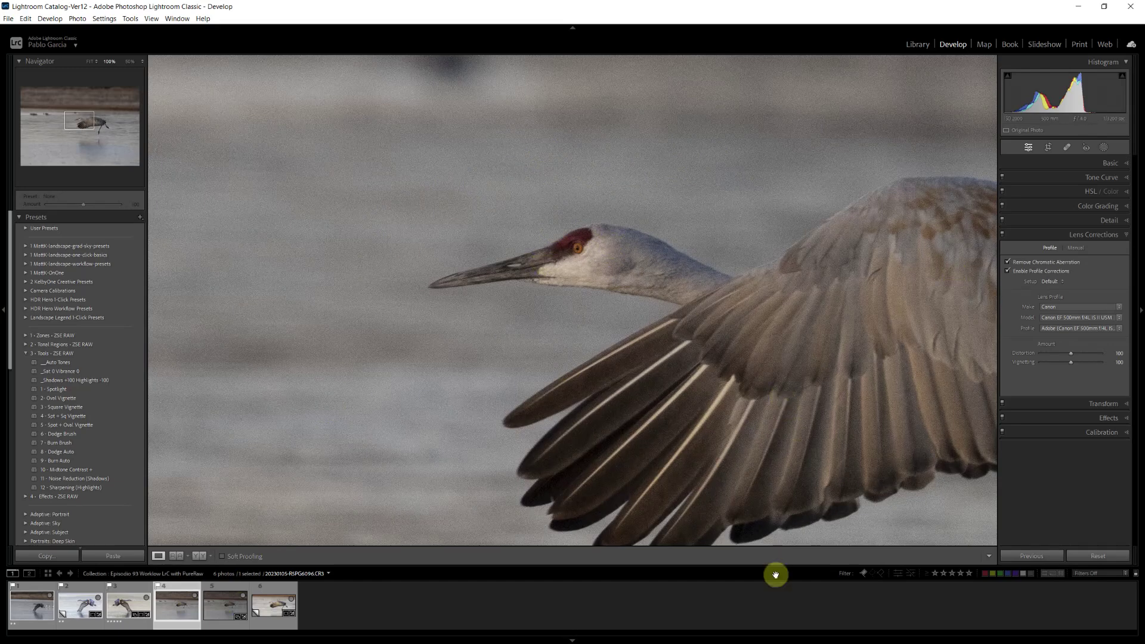
left_click(222, 601)
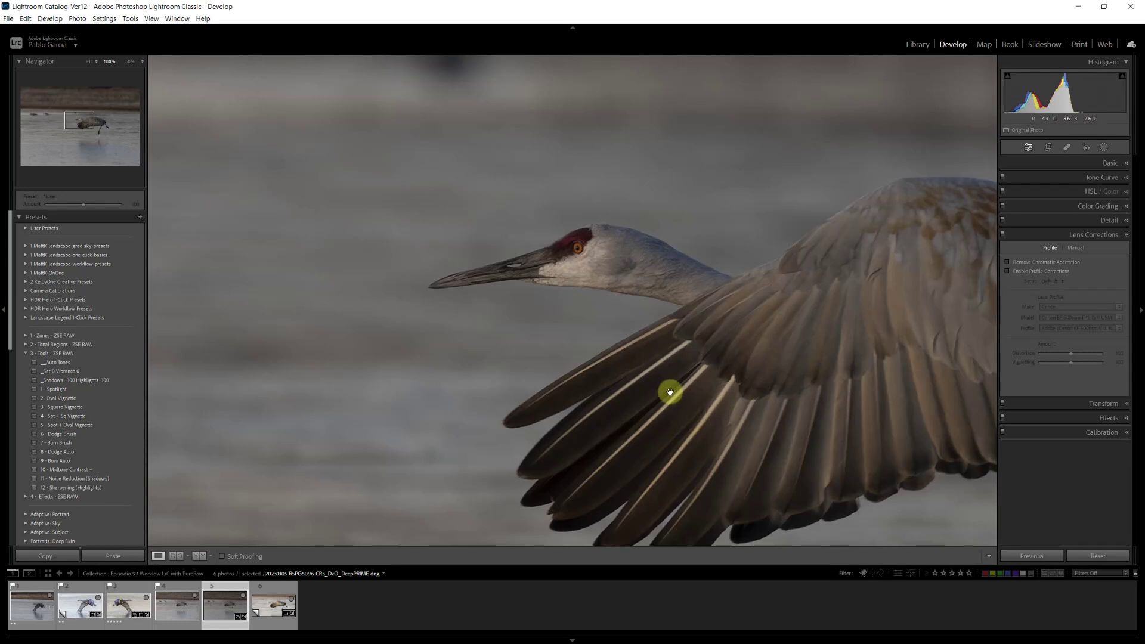
left_click(680, 304)
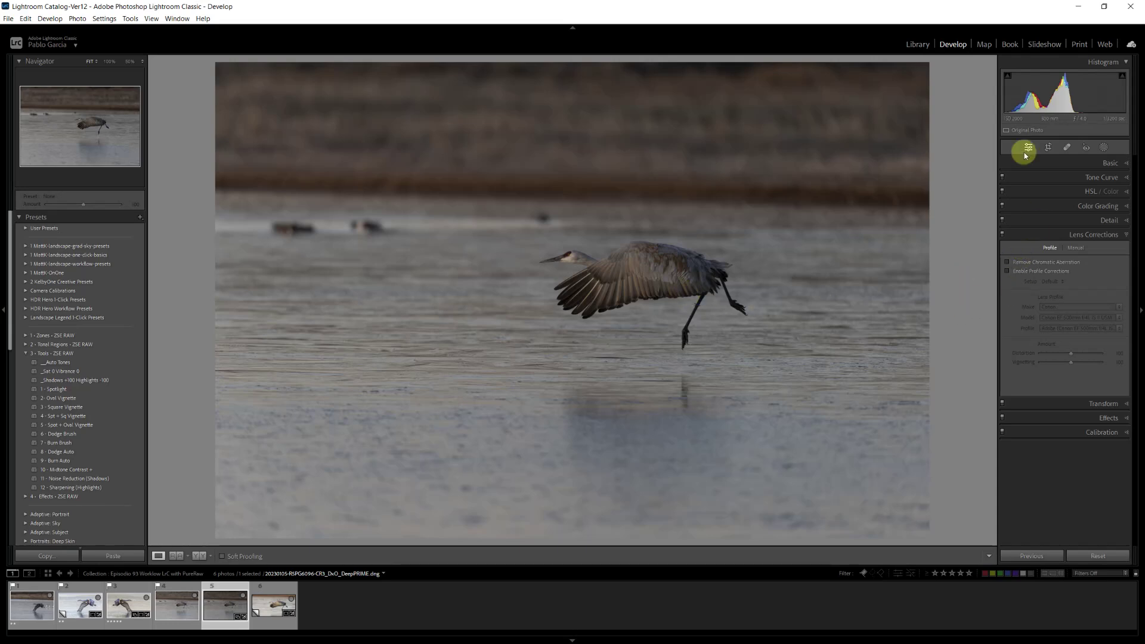
Step: Crop to a 1 x 2 aspect ratio, tightening the frame around the centred crane
left_click(1048, 146)
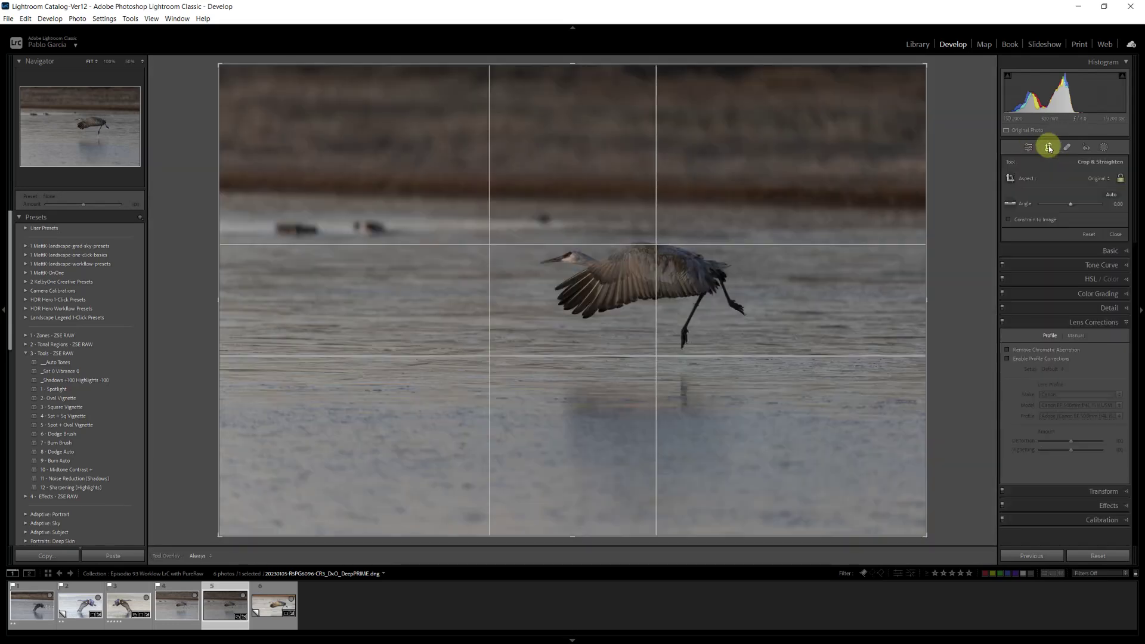
left_click(1100, 179)
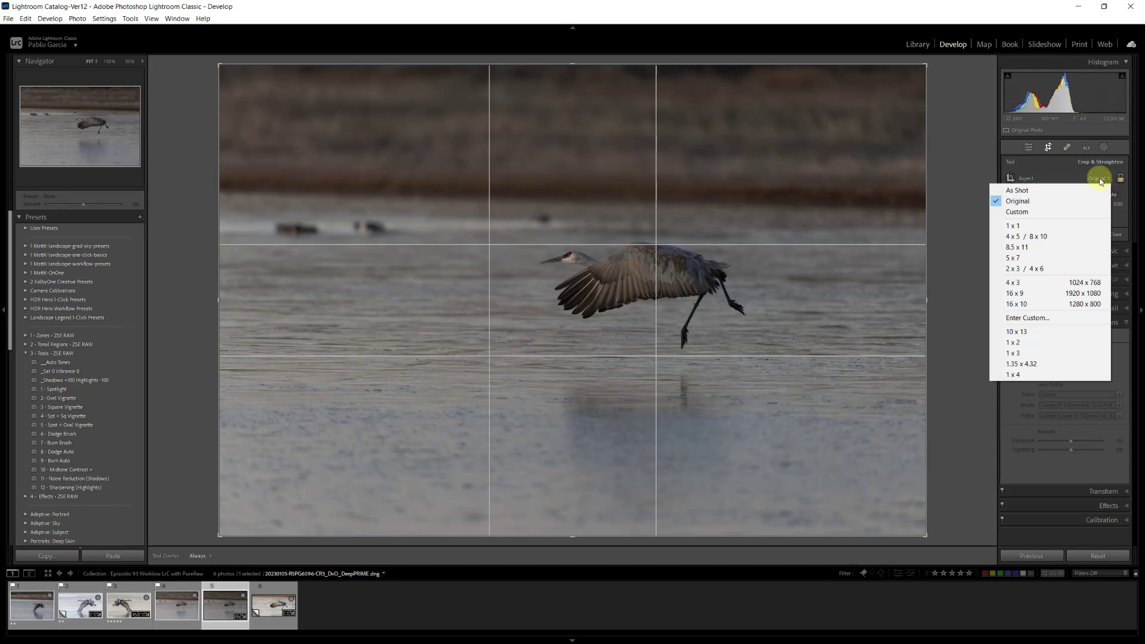
left_click(1015, 342)
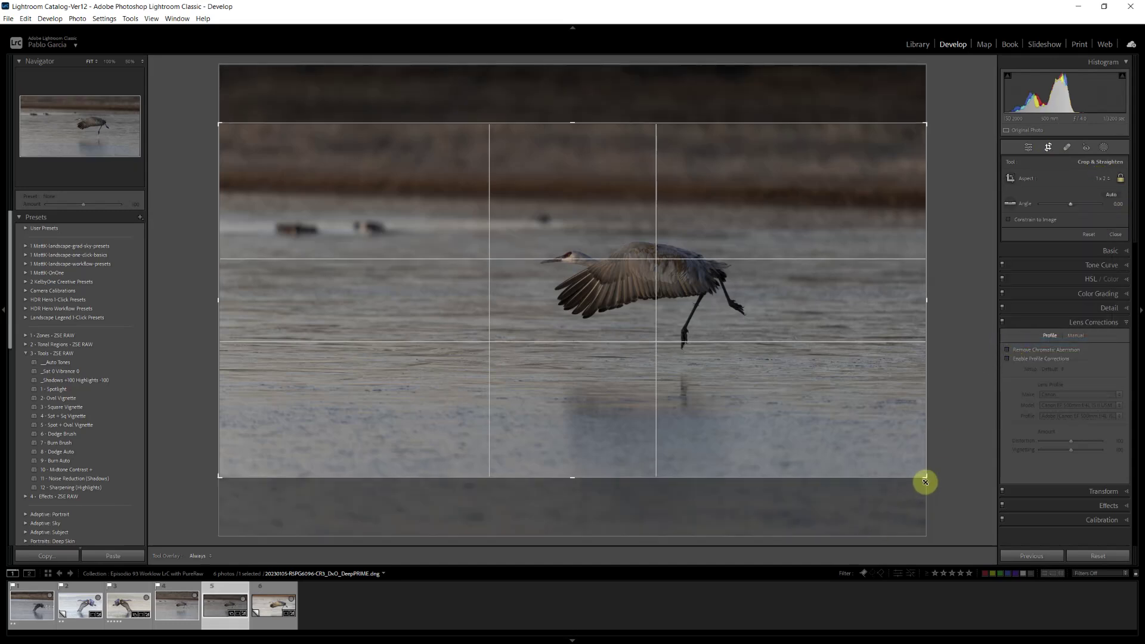
left_click_drag(925, 477, 834, 425)
left_click_drag(754, 353, 590, 266)
left_click_drag(818, 416, 807, 414)
mouse_move(656, 350)
left_mouse_down()
mouse_move(563, 329)
mouse_move(650, 356)
left_mouse_up()
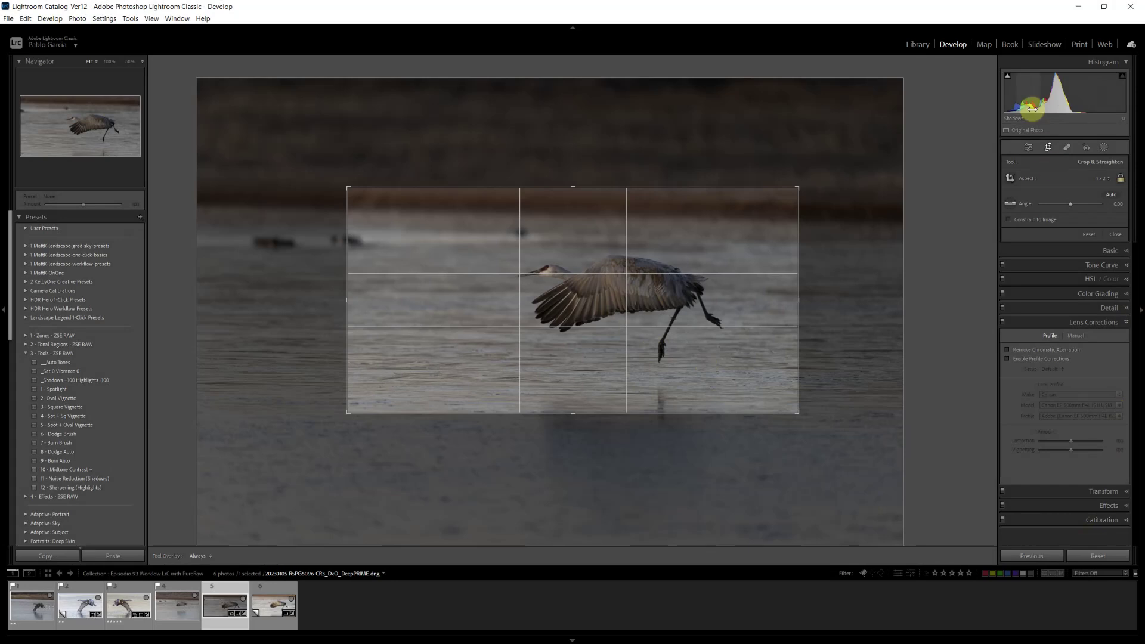
left_click(1047, 147)
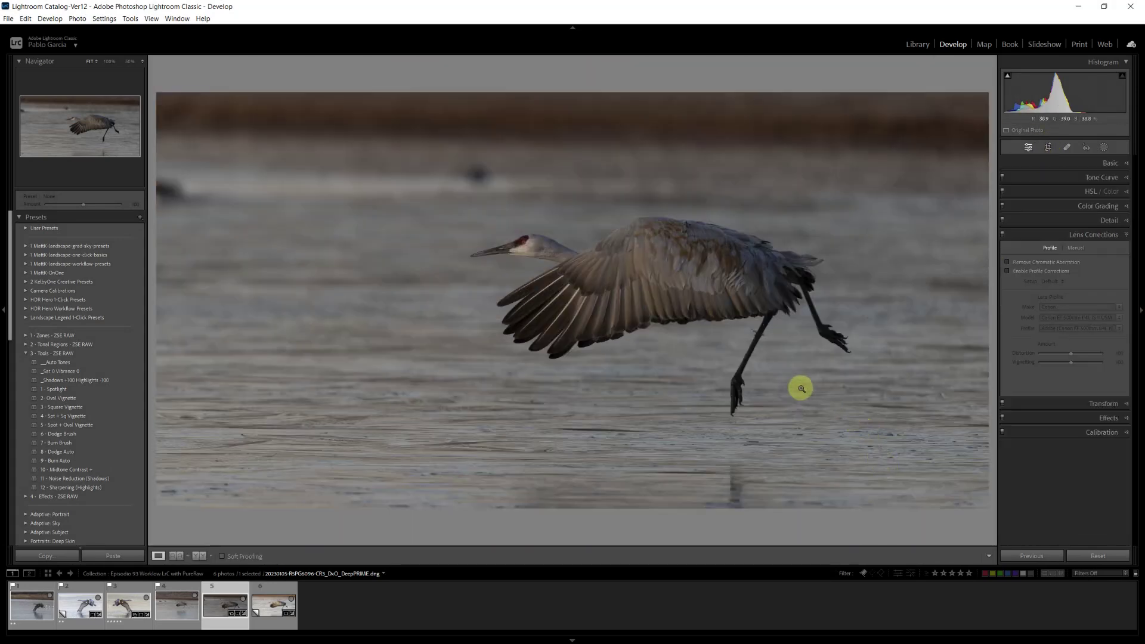
Step: Apply Auto tone, then set Exposure +0.75, Whites +57 and lower Vibrance slightly
left_click(1109, 164)
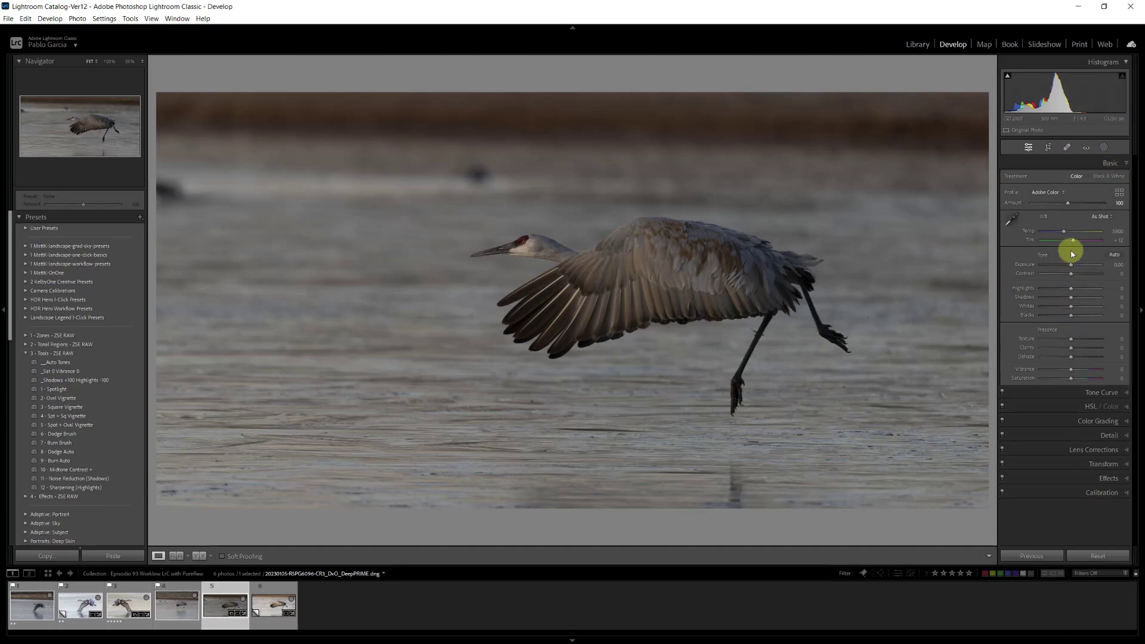
left_click(1114, 255)
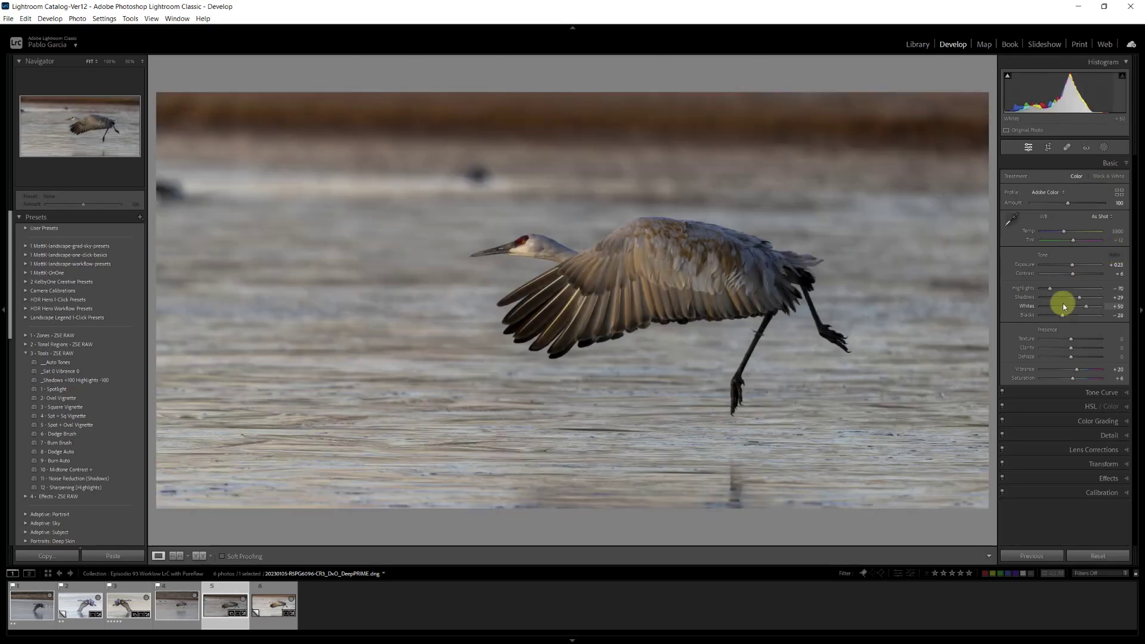
left_click_drag(1072, 265, 1075, 266)
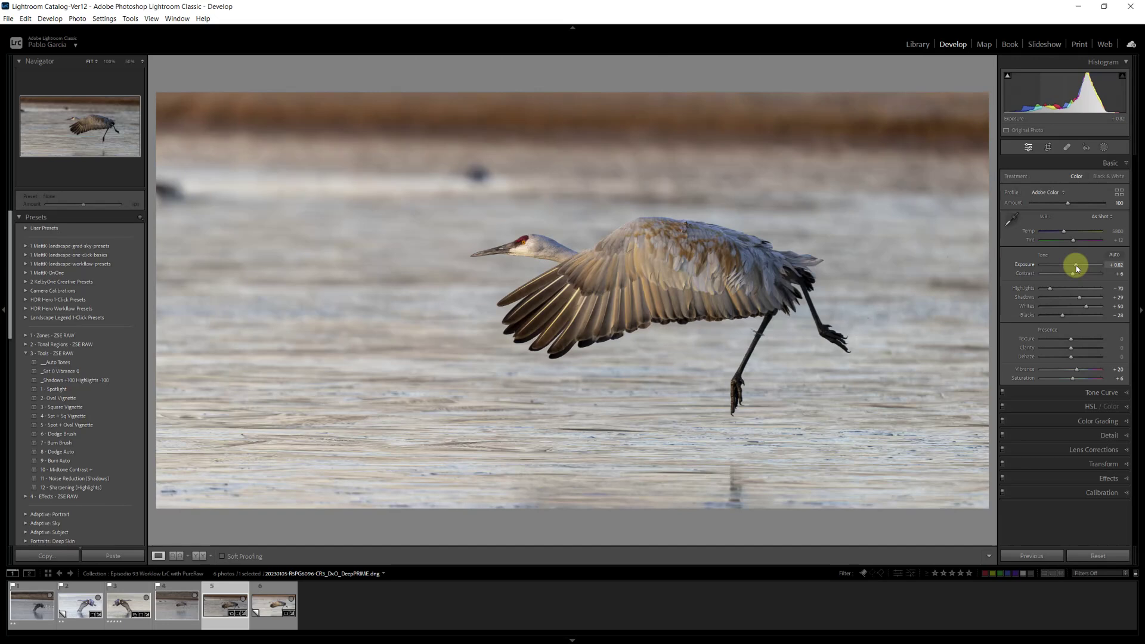
left_click_drag(1076, 266, 1075, 266)
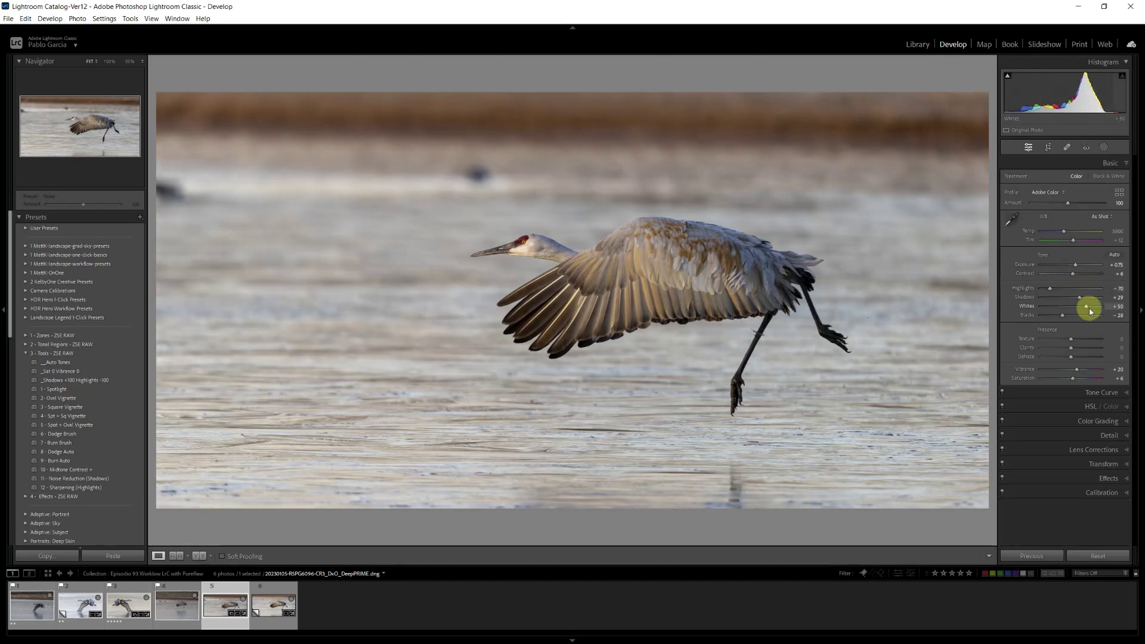
left_click_drag(1086, 306, 1087, 306)
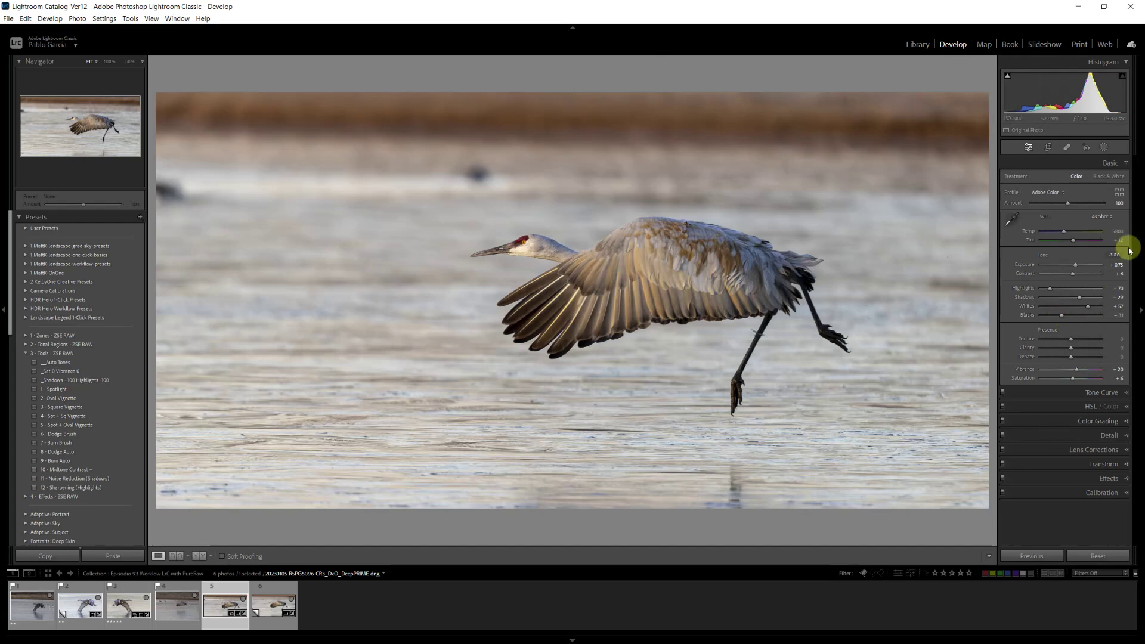
mouse_move(1077, 370)
left_mouse_down()
mouse_move(1088, 371)
mouse_move(1078, 375)
left_mouse_up()
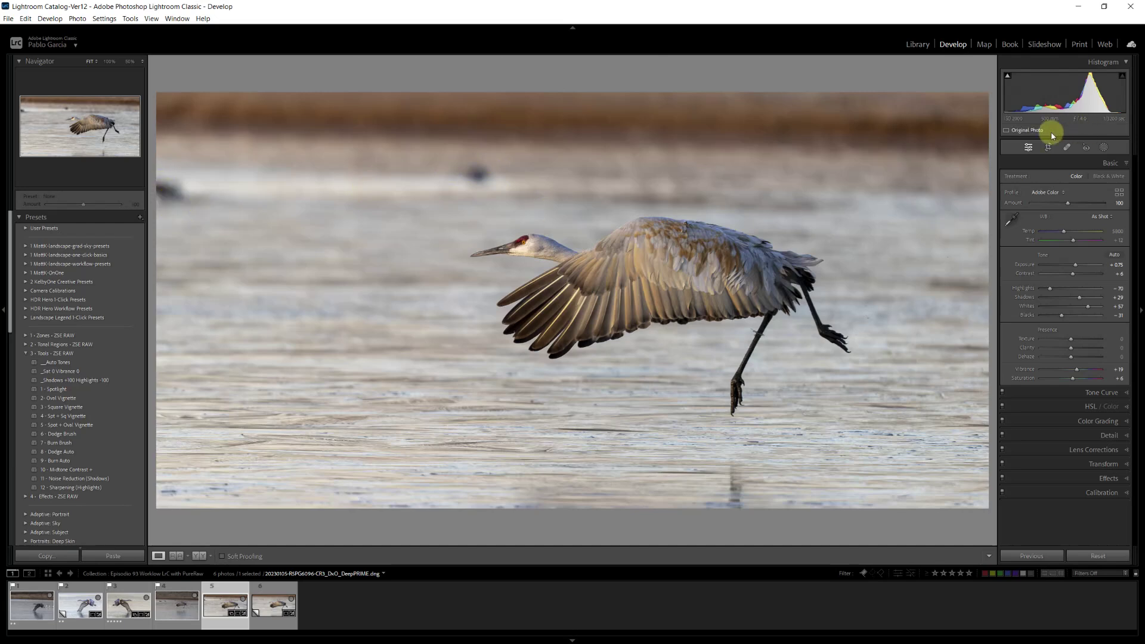
Step: Heal the dark blobs above the crane and at the left edge, sourcing from clean water
left_click(1069, 149)
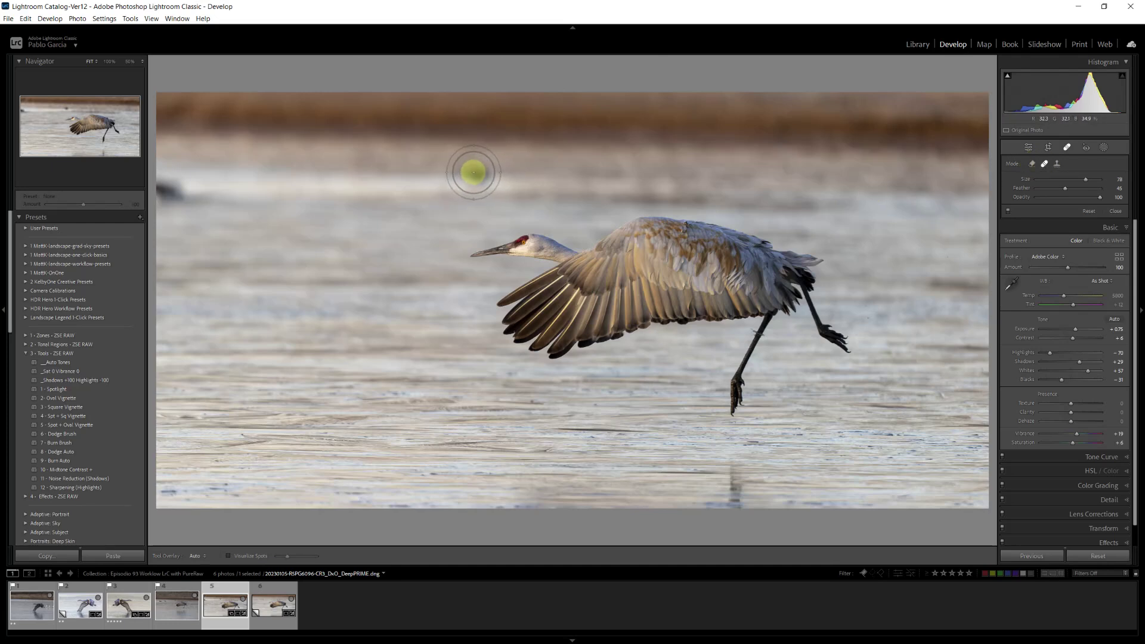
left_click(474, 172)
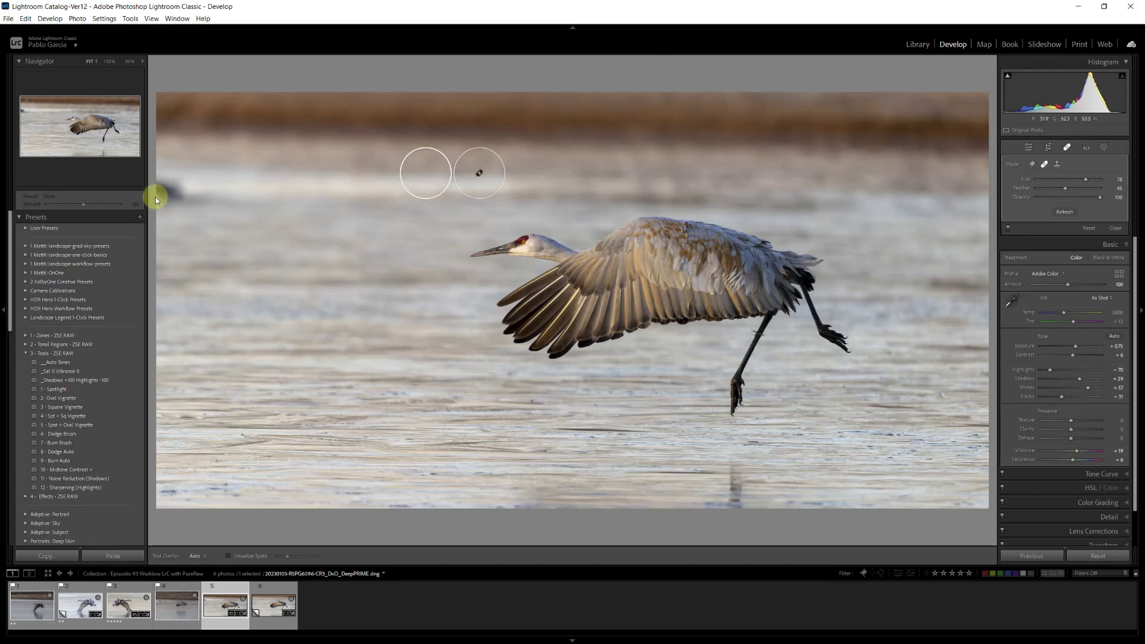
left_click(183, 192)
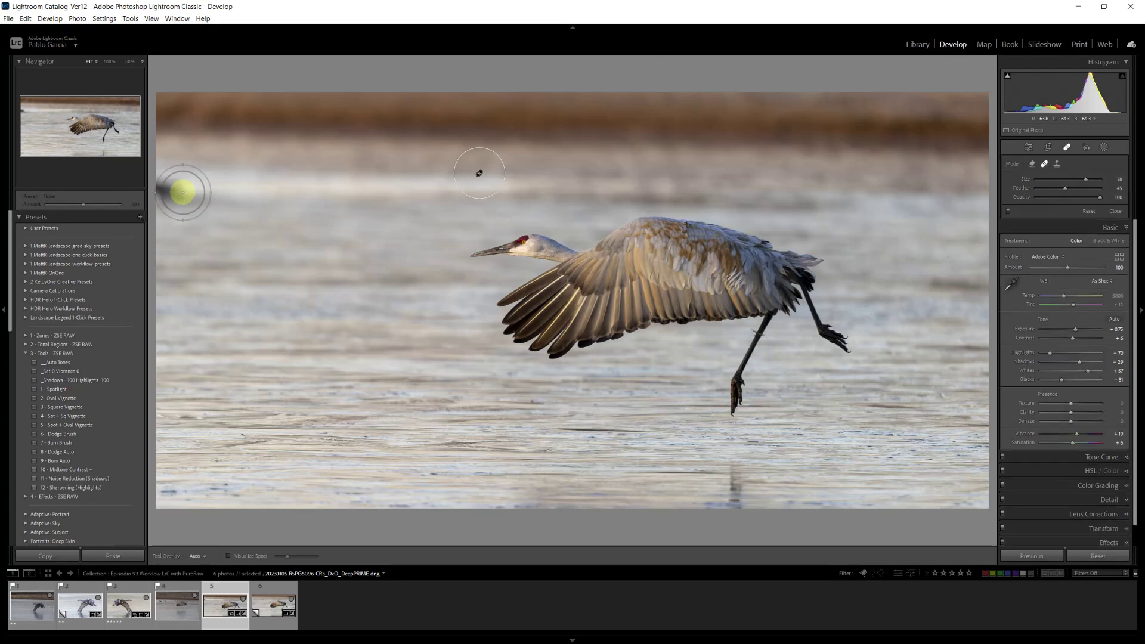
left_click(183, 192)
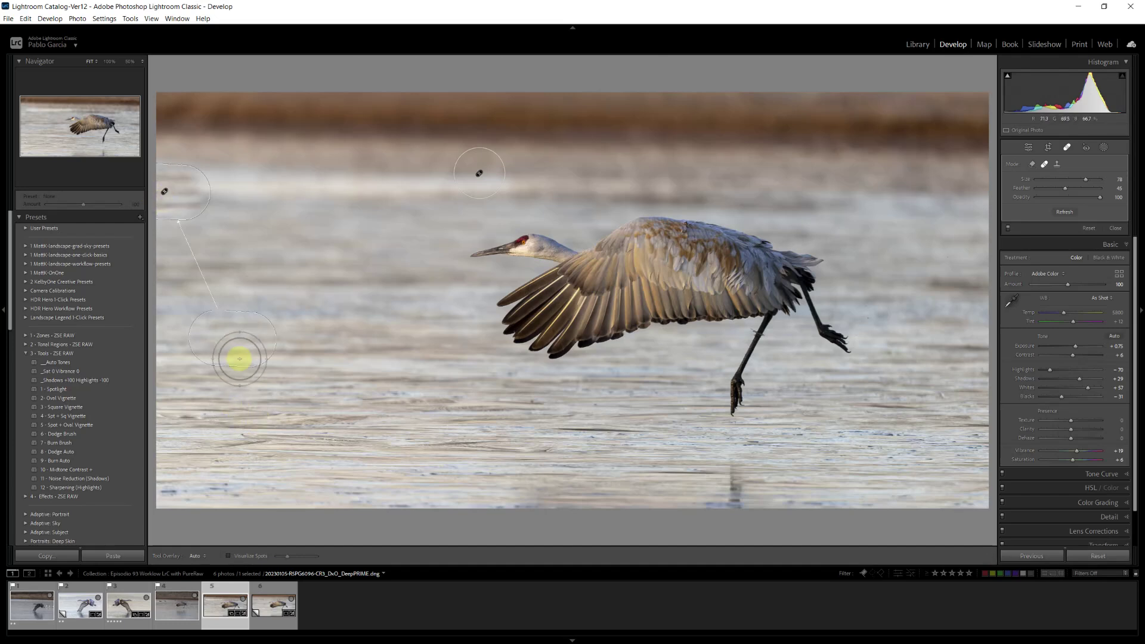
left_click_drag(234, 337, 243, 195)
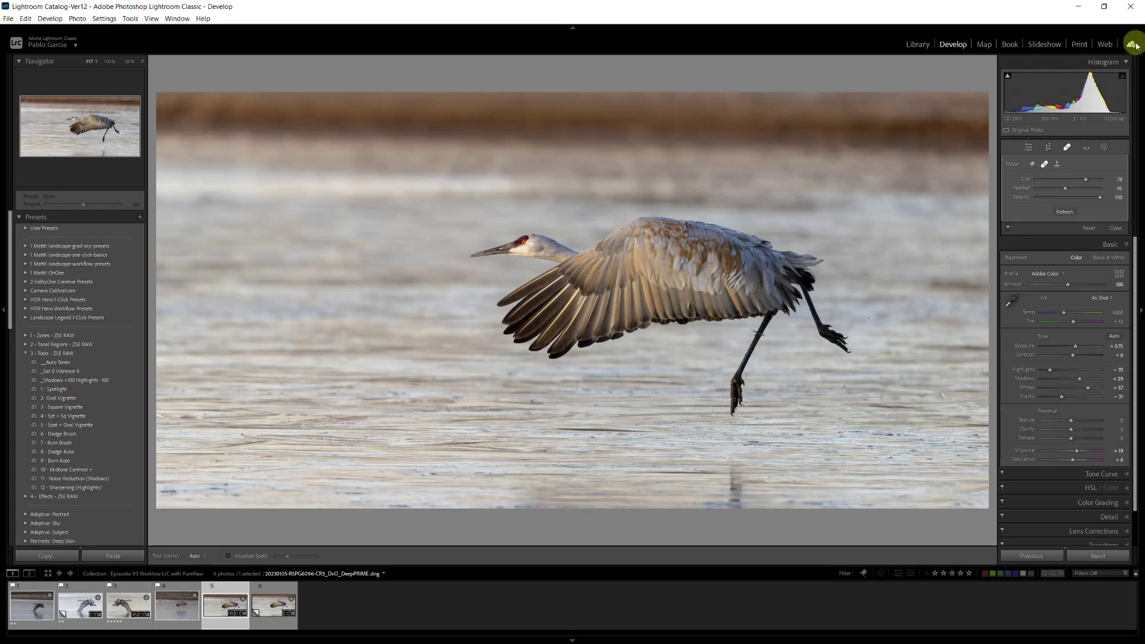
Step: Create Mask 1 with Select Subject on the crane and zoom to 100% on its wing
left_click(1103, 149)
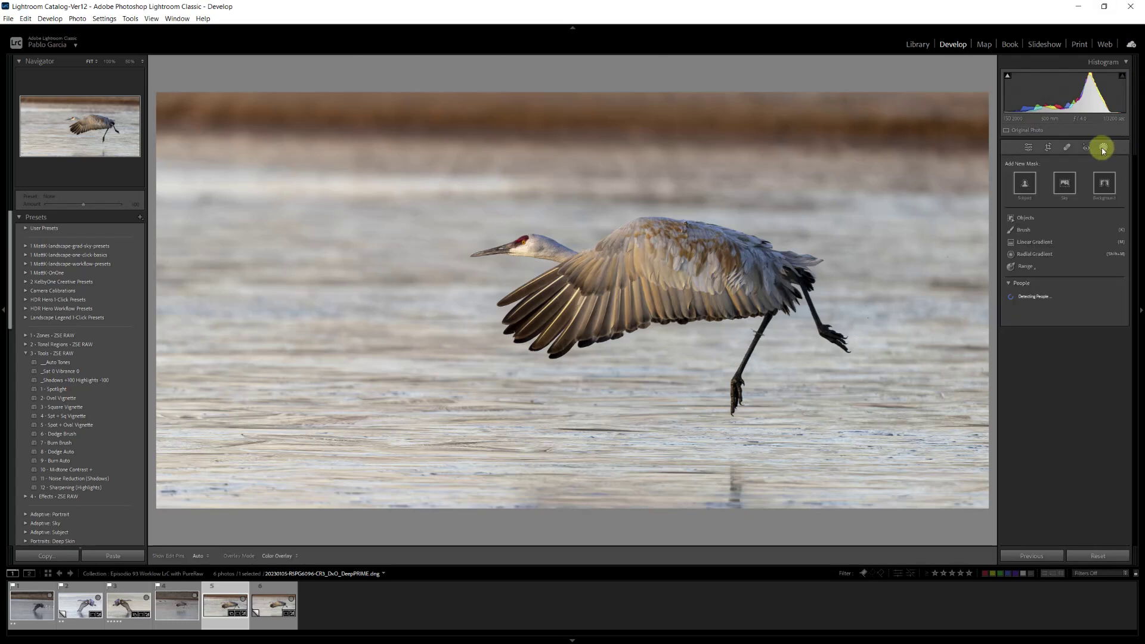
left_click(1022, 180)
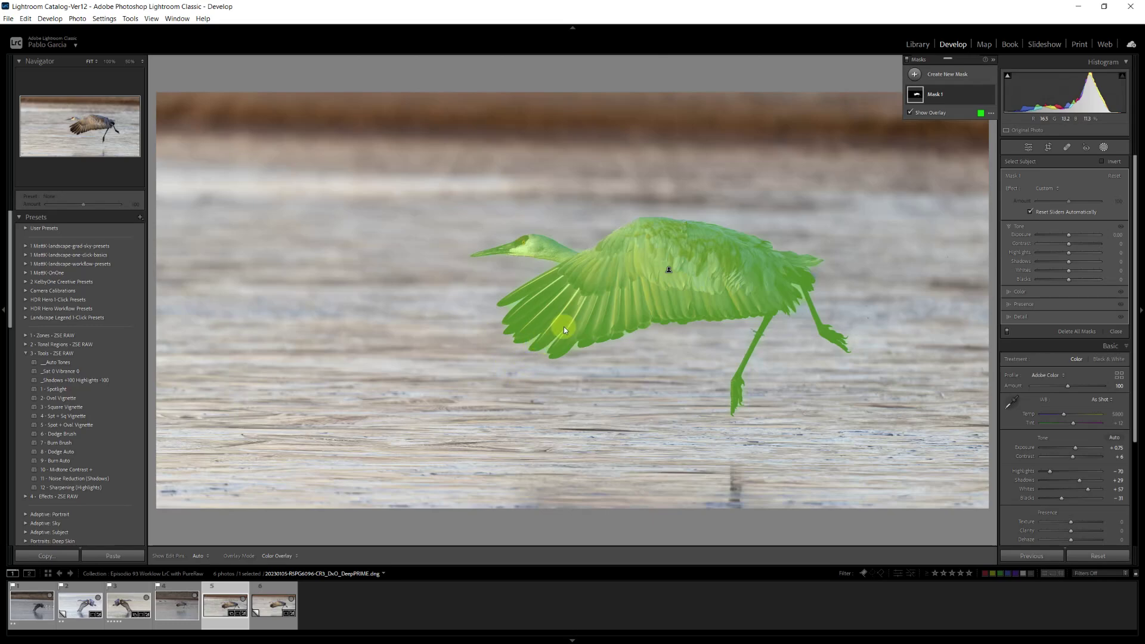
left_click(544, 333)
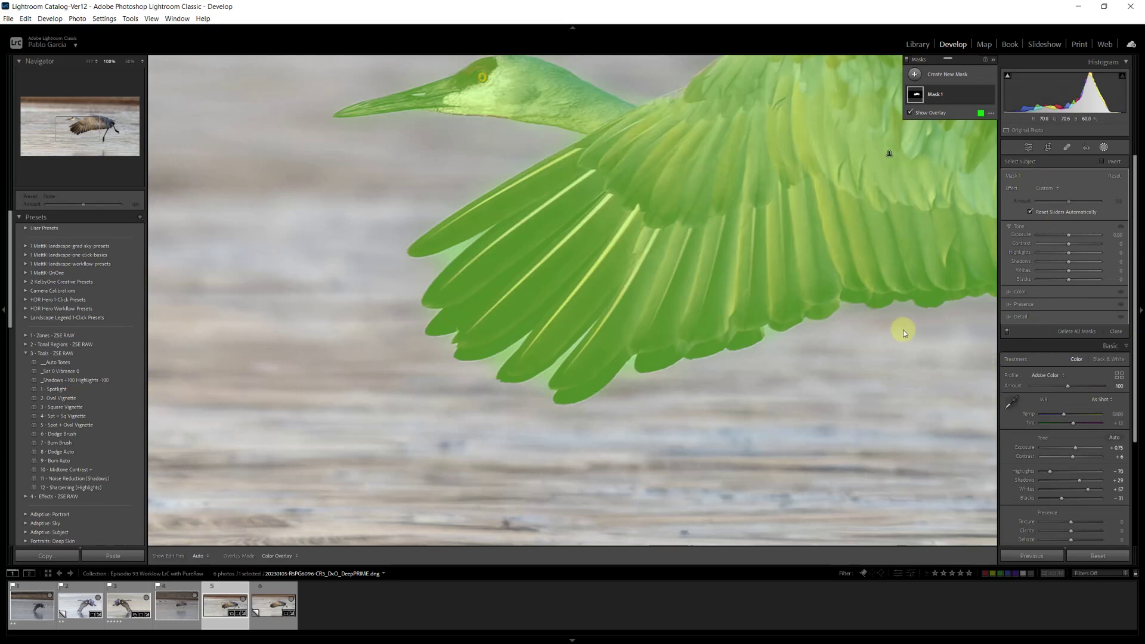
Step: Add a Subtract brush to Mask 1 and erase spill along the feather tips and wing edge
left_click(951, 90)
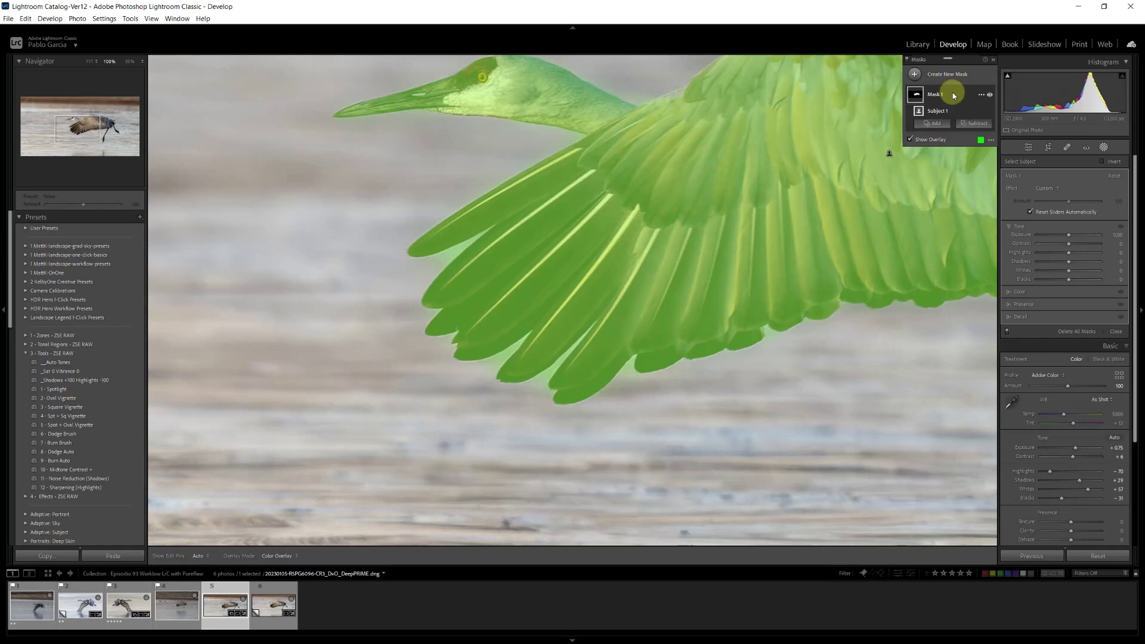
left_click(975, 123)
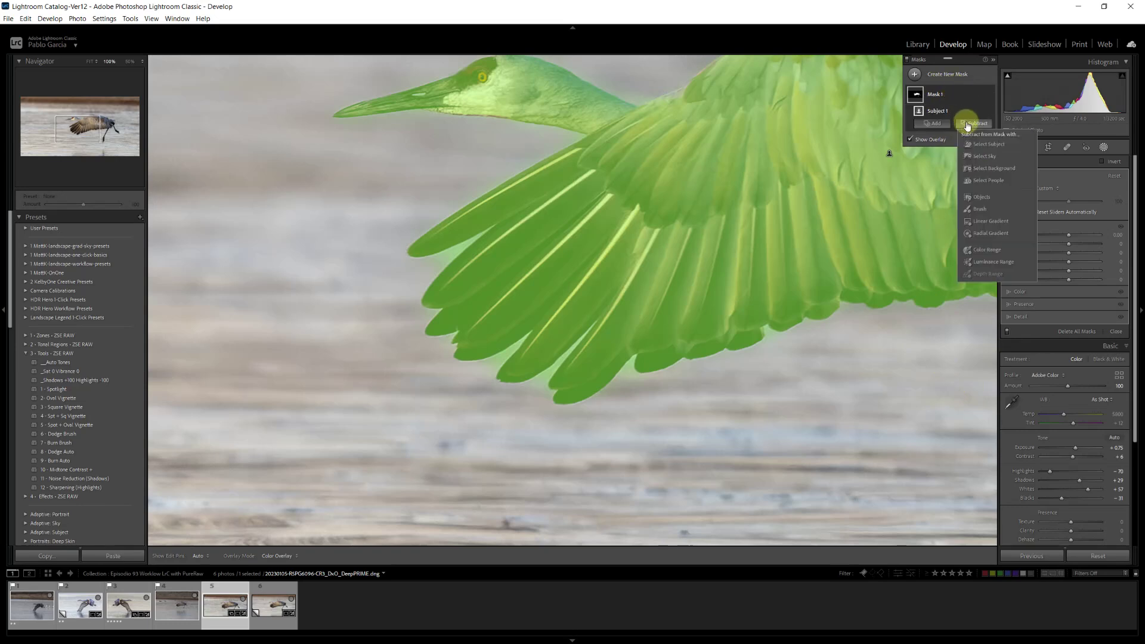
left_click(978, 209)
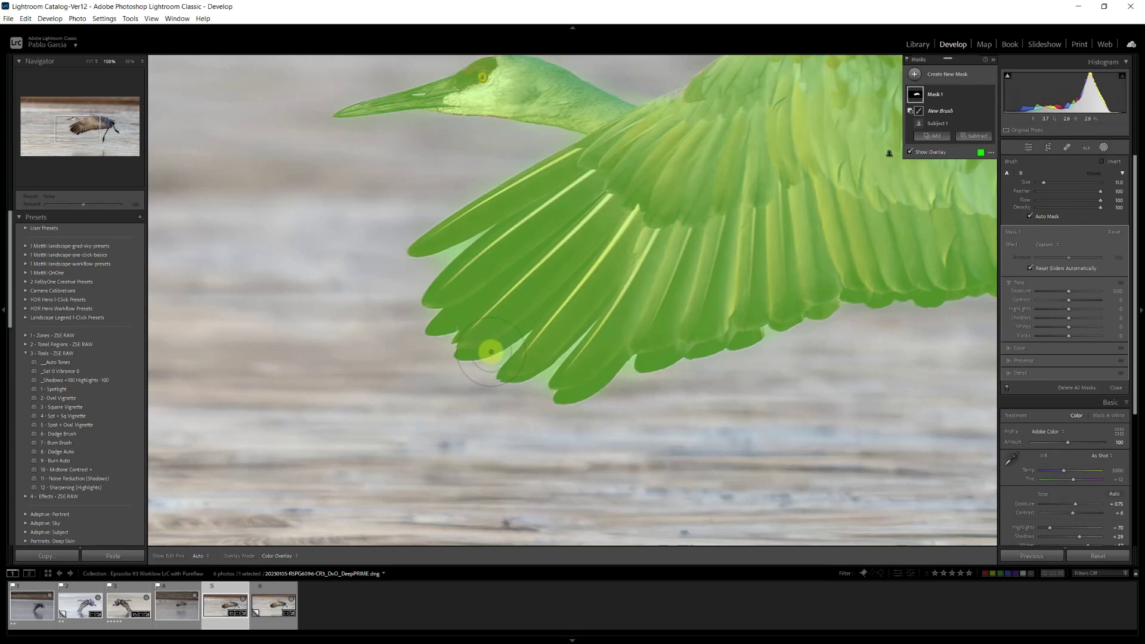
scroll(486, 351, "down", 3)
mouse_move(492, 354)
left_mouse_down()
mouse_move(488, 370)
mouse_move(527, 341)
left_mouse_up()
left_click_drag(536, 383, 596, 327)
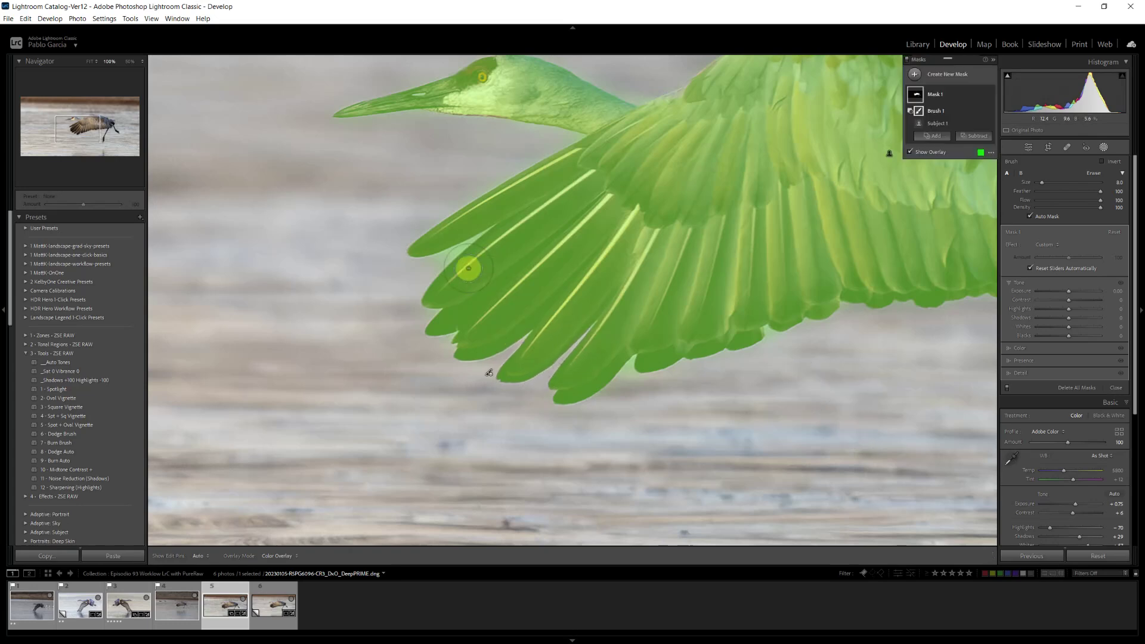
left_click_drag(444, 264, 480, 232)
left_click_drag(793, 346, 765, 328)
Step: Clean up the mask around the feet, toes and upper legs, undoing one stray stroke
left_click_drag(943, 385, 470, 278)
left_click_drag(604, 445, 617, 425)
mouse_move(909, 263)
left_mouse_down()
mouse_move(894, 257)
mouse_move(911, 253)
left_mouse_up()
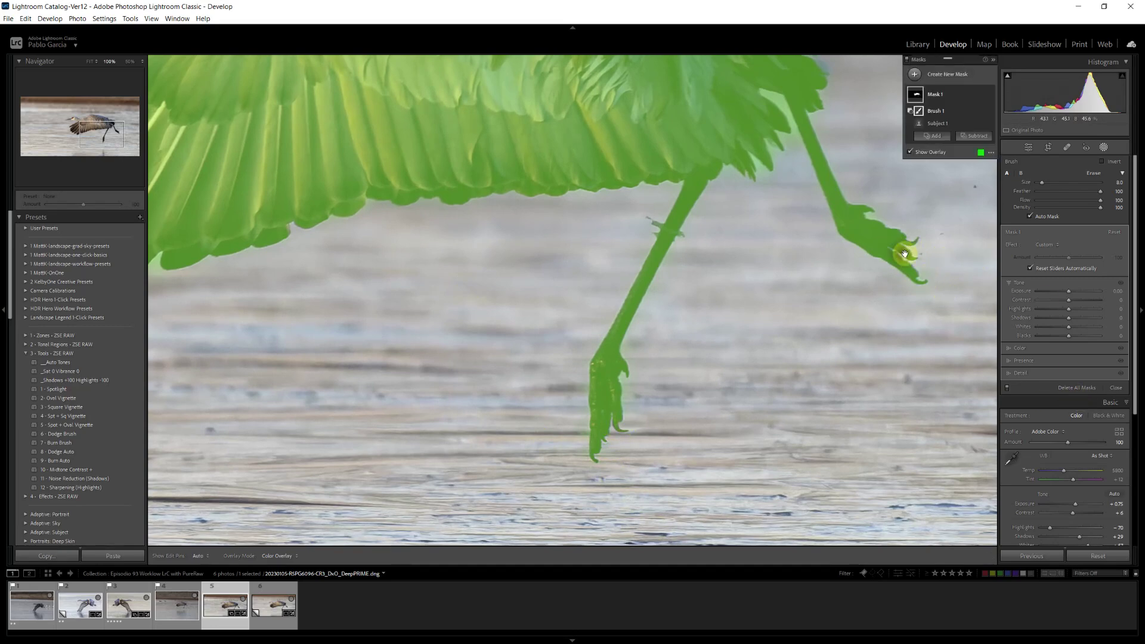
key("ctrl+z")
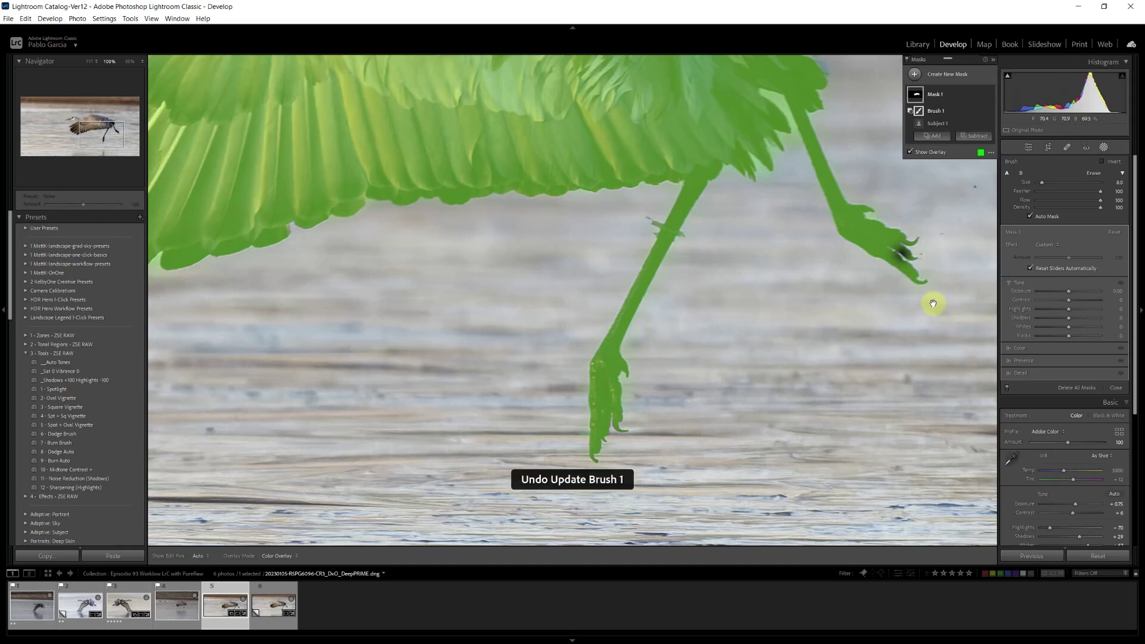
left_click_drag(922, 281, 897, 245)
scroll(940, 276, "up", 2)
left_click(921, 265)
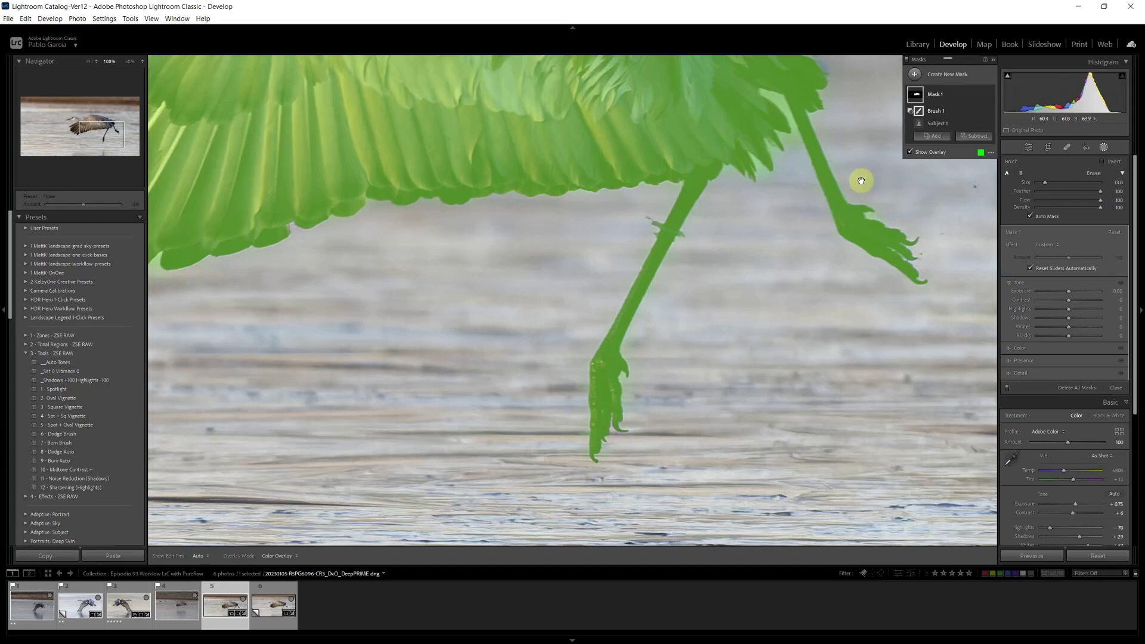
left_click(780, 109)
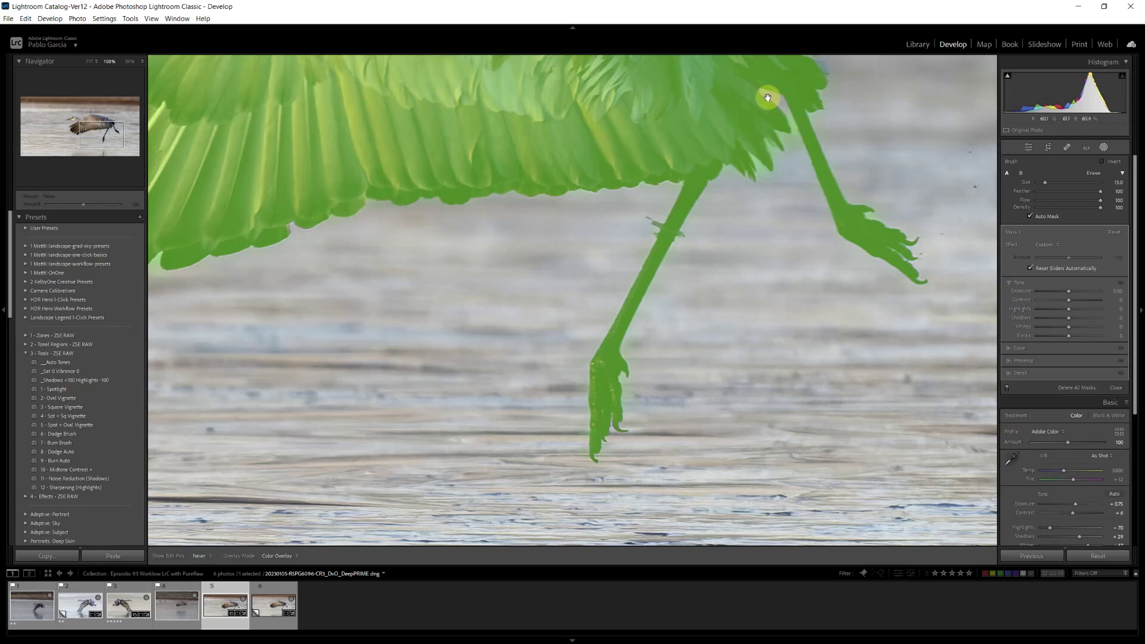
left_click(799, 139)
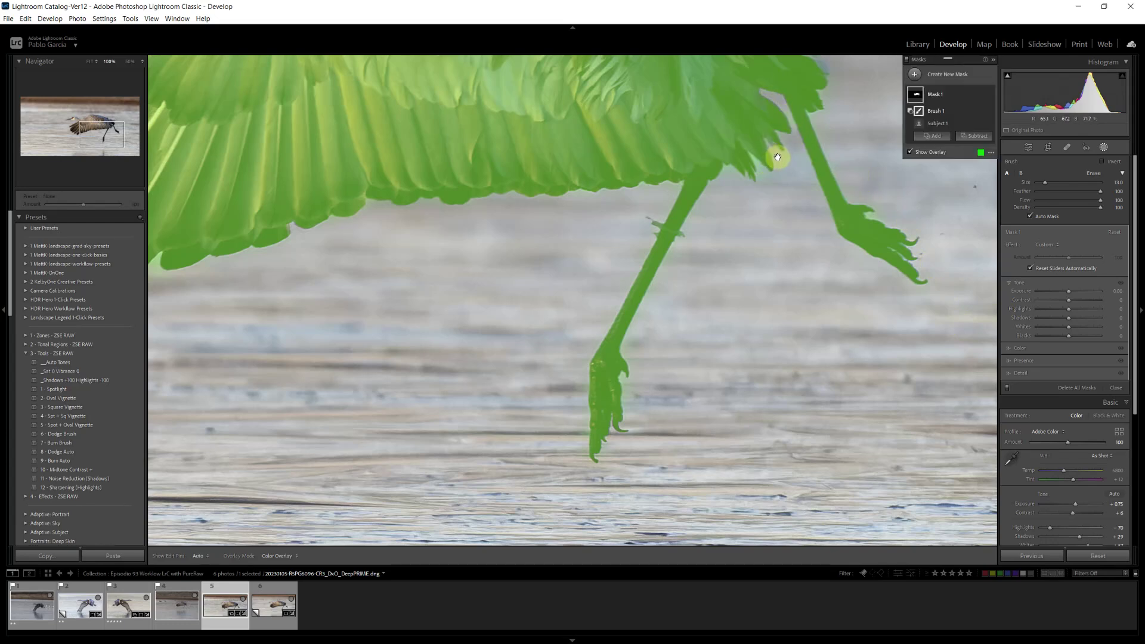
Step: Check the mask edges on the wing, head and neck with pins hidden, then zoom to fit
left_click_drag(781, 247, 792, 435)
left_click_drag(395, 268, 823, 259)
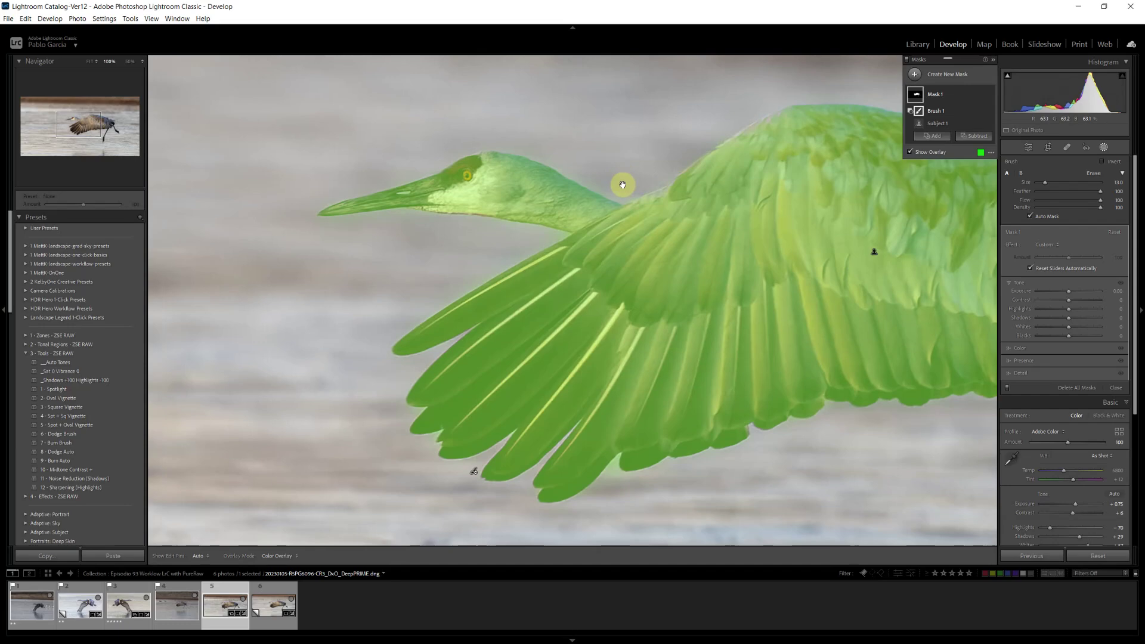
key("h")
key("h")
left_click(860, 302)
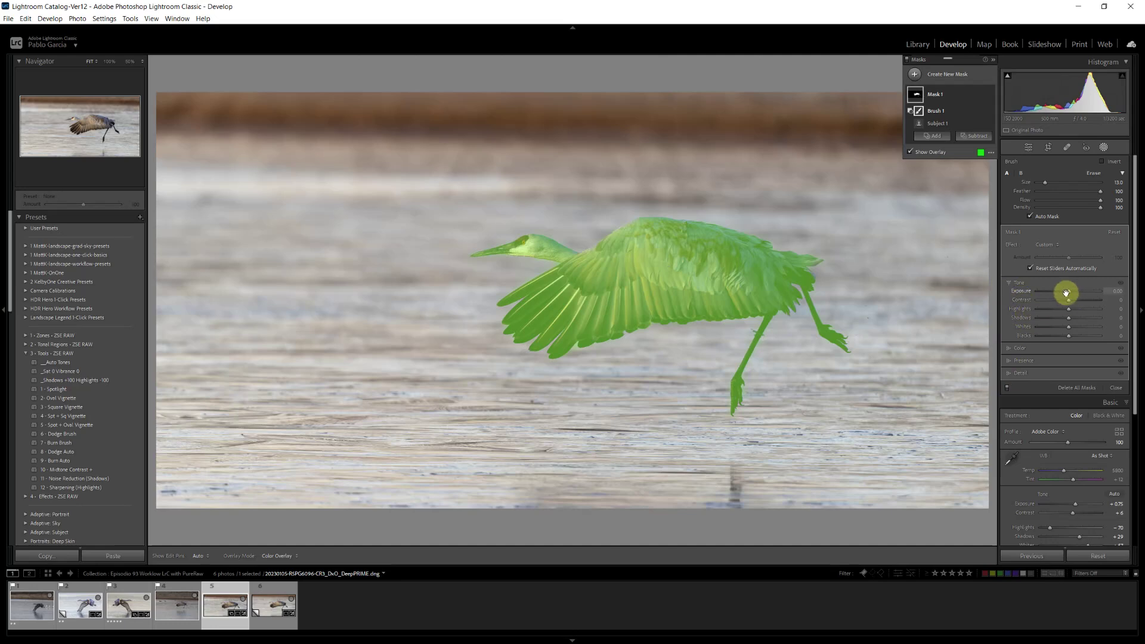
Step: Raise the crane mask's Exposure to about +0.34 and pull its Blacks down slightly
left_click_drag(1067, 292, 1071, 294)
left_click_drag(1066, 334, 1075, 308)
Step: Set the crane mask's Temp to 3 in its Color section
scroll(1008, 334, "down", 1)
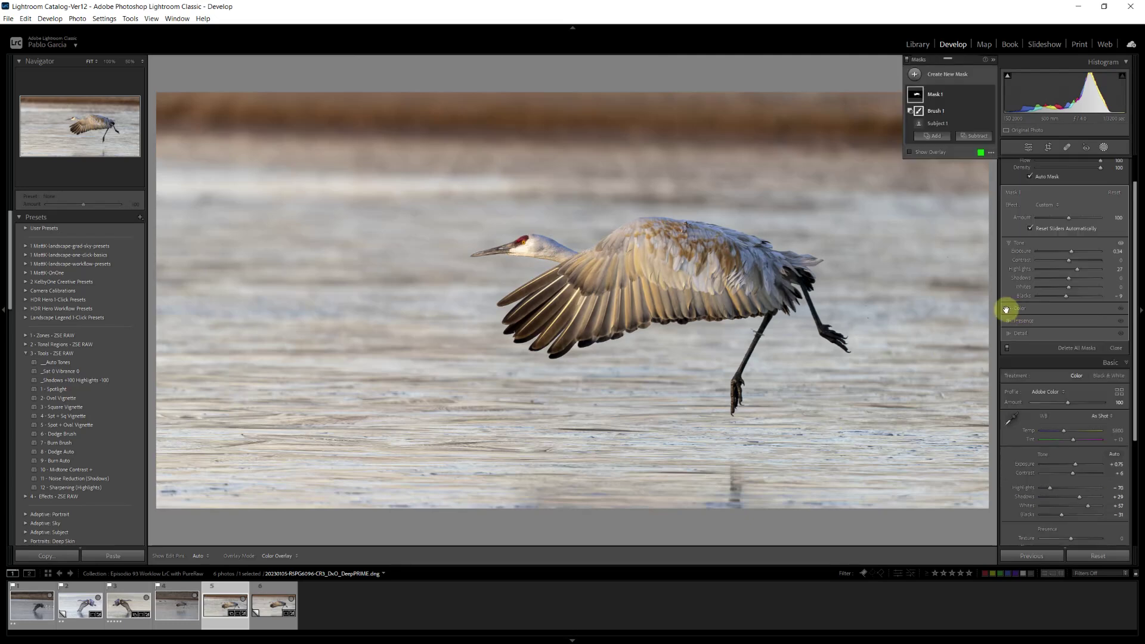
left_click(1008, 308)
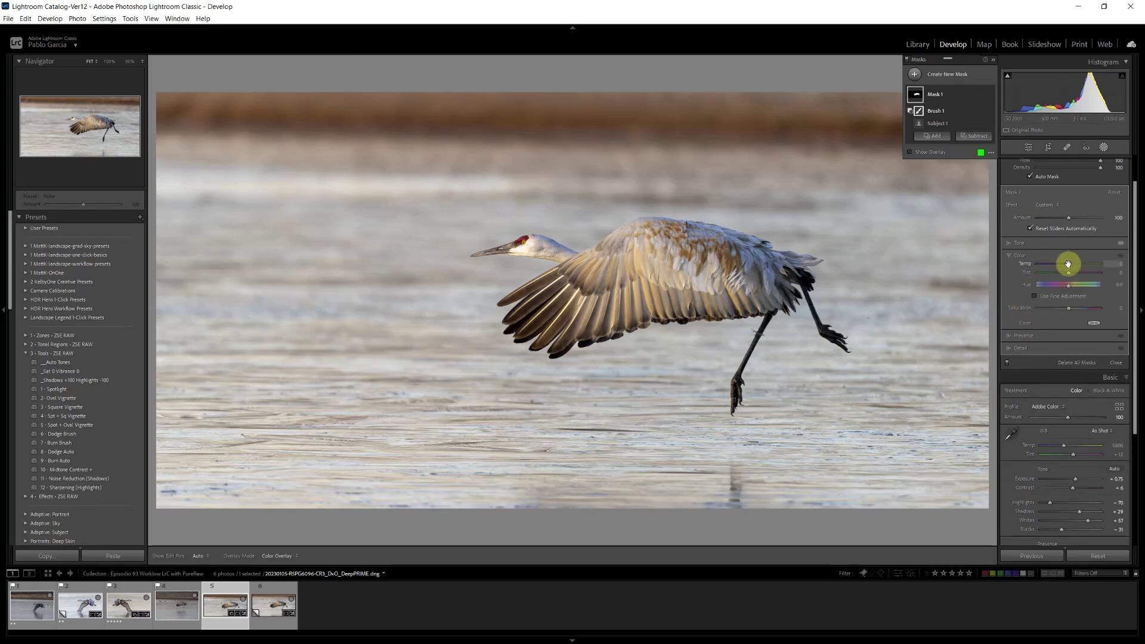
left_click_drag(1068, 264, 1068, 263)
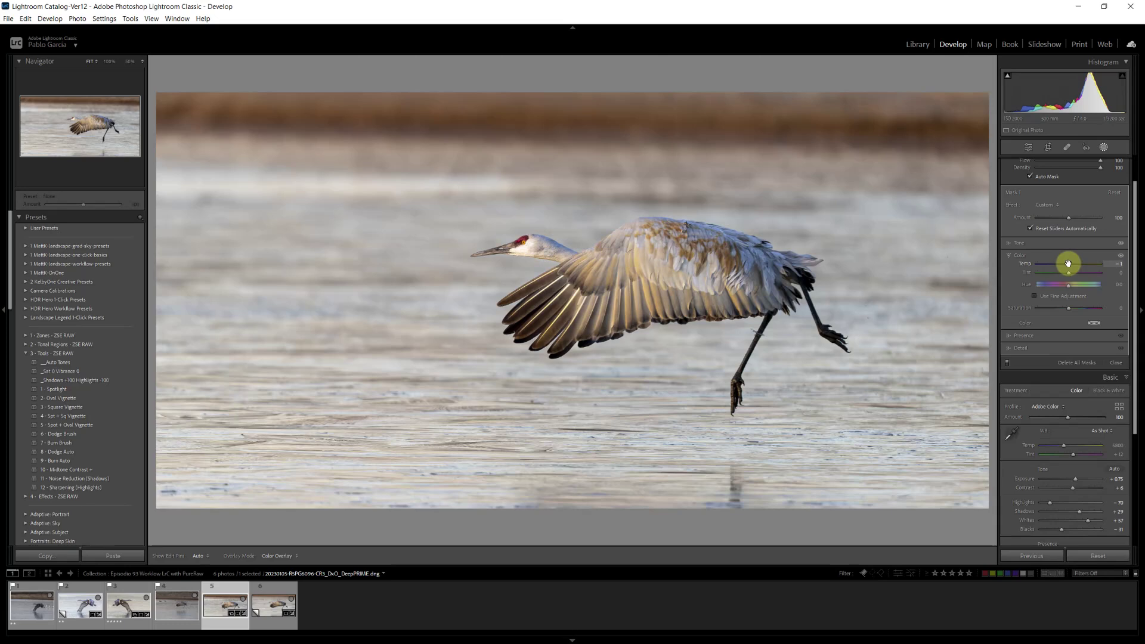
left_click_drag(1068, 263, 1069, 263)
left_click_drag(1069, 263, 1070, 259)
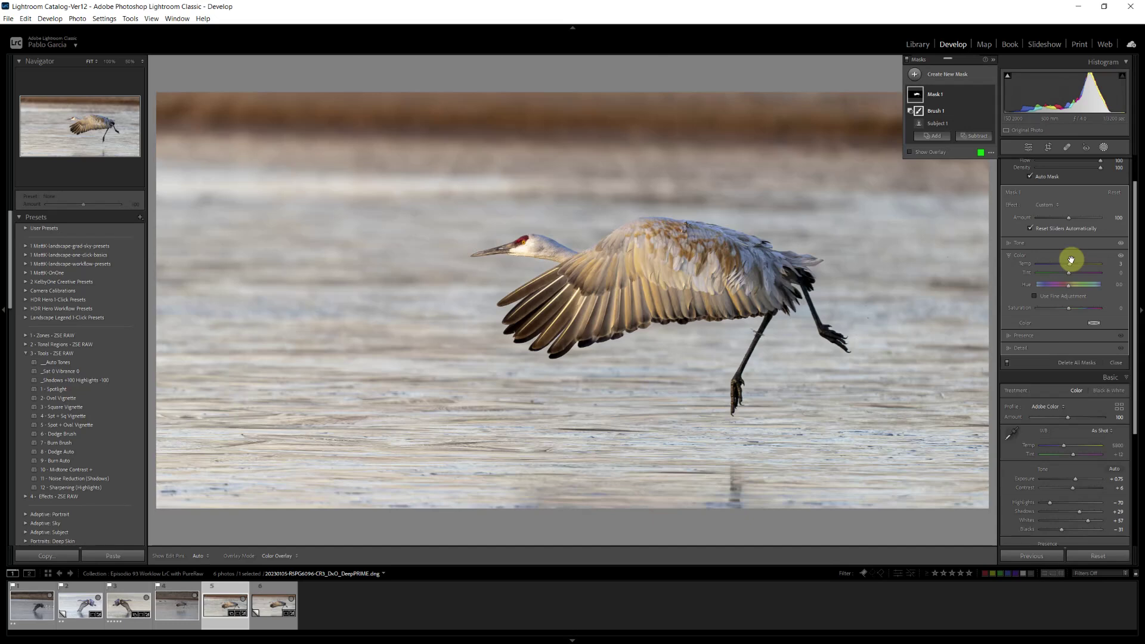
Step: Raise Clarity on the crane mask, zoom to 100% on the eye, and set mask Sharpness to 29
left_click(1010, 336)
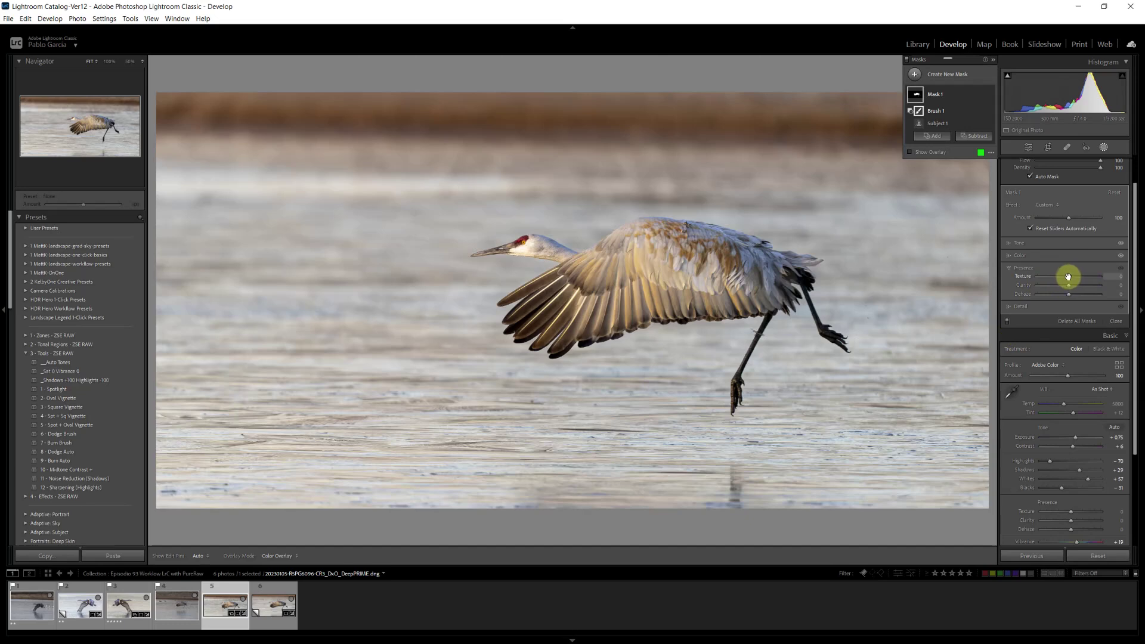
mouse_move(1067, 275)
left_mouse_down()
mouse_move(1085, 276)
mouse_move(1066, 286)
mouse_move(1093, 286)
mouse_move(1071, 286)
left_mouse_up()
left_click(1014, 305)
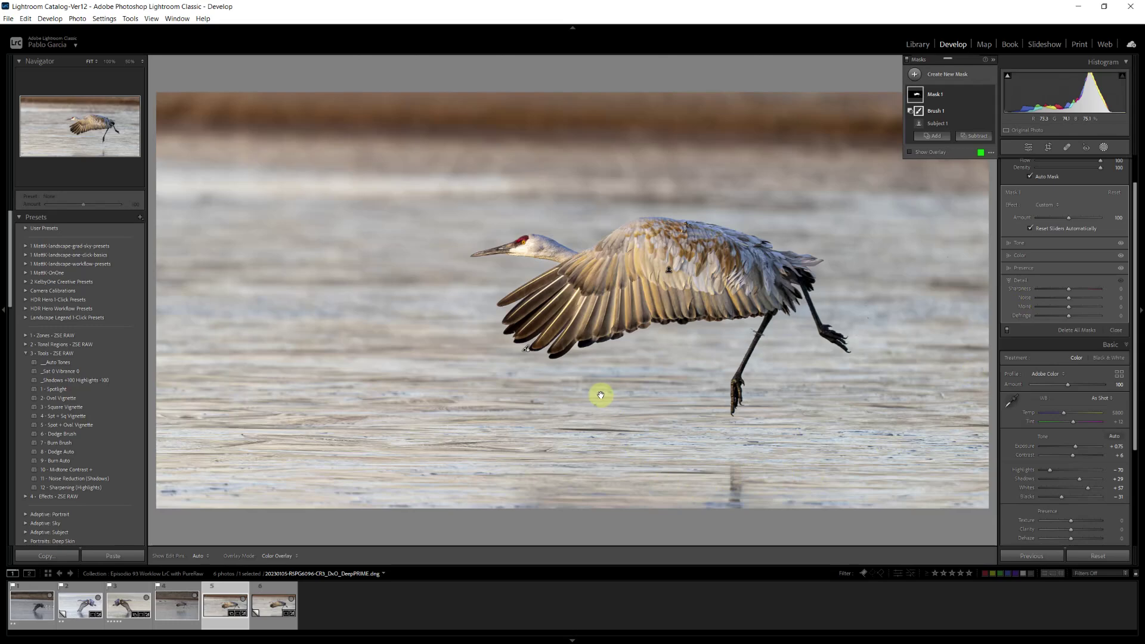
left_click(521, 242)
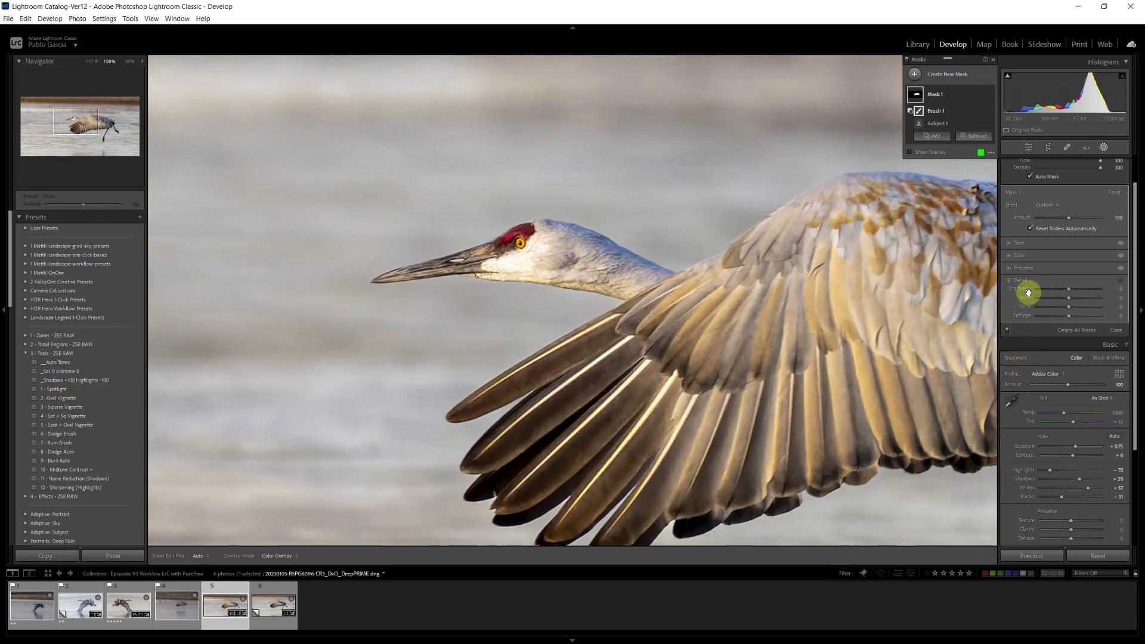
left_click(1067, 289)
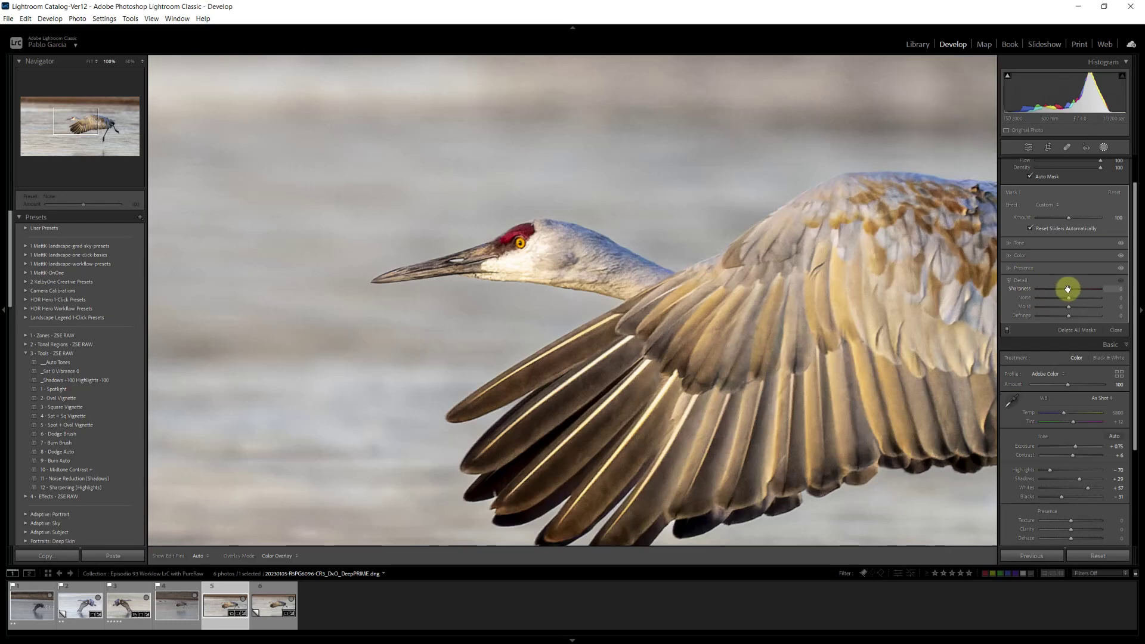
mouse_move(1067, 288)
left_mouse_down()
mouse_move(1082, 291)
mouse_move(1072, 292)
left_mouse_up()
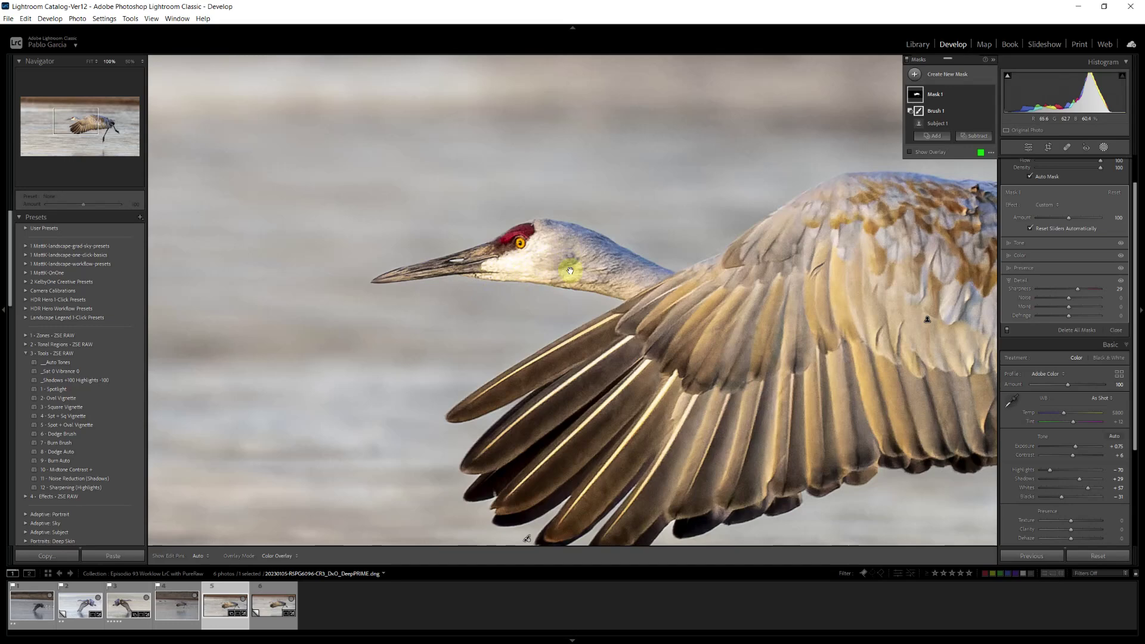
Step: Paint a new brush mask over the white cheek with Highlights -20 and Whites -17, then zoom to Fit
left_click(913, 74)
left_click(954, 156)
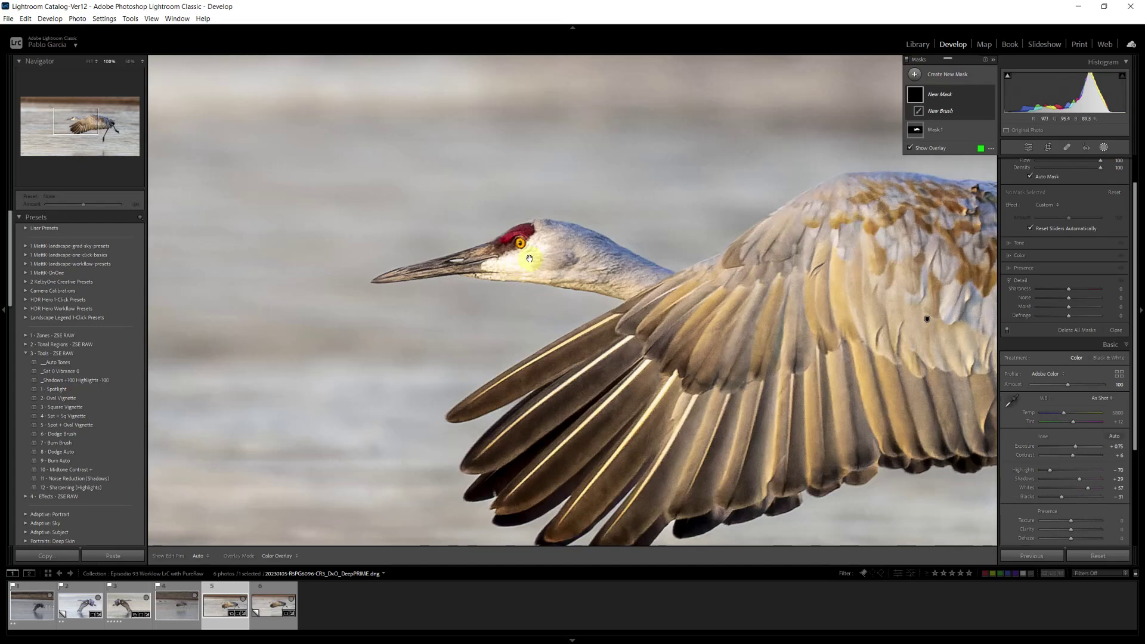
mouse_move(529, 259)
left_mouse_down()
mouse_move(485, 267)
mouse_move(536, 255)
mouse_move(536, 235)
mouse_move(553, 241)
left_mouse_up()
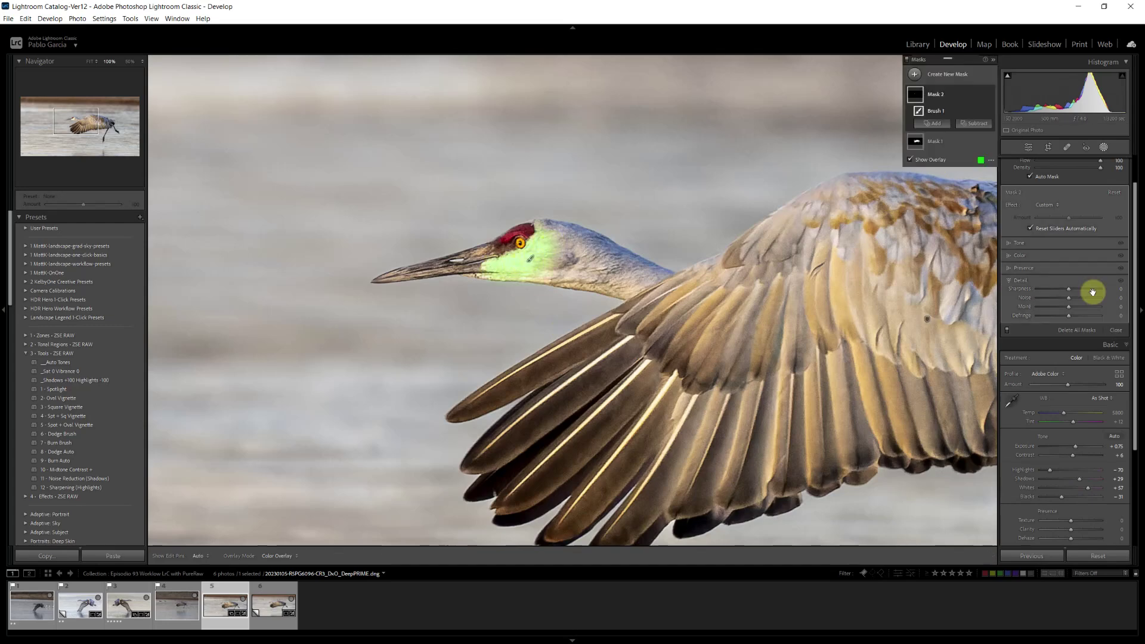
left_click(1008, 244)
left_click_drag(1068, 269, 1061, 271)
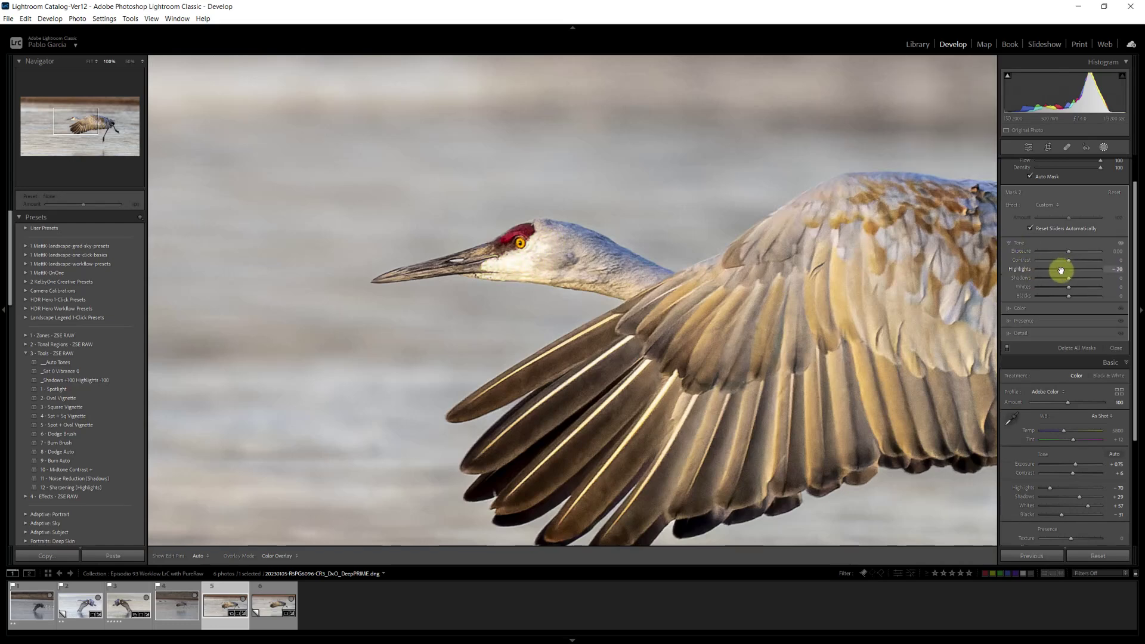
mouse_move(1067, 287)
left_mouse_down()
mouse_move(1056, 287)
mouse_move(1067, 251)
mouse_move(1060, 287)
left_mouse_up()
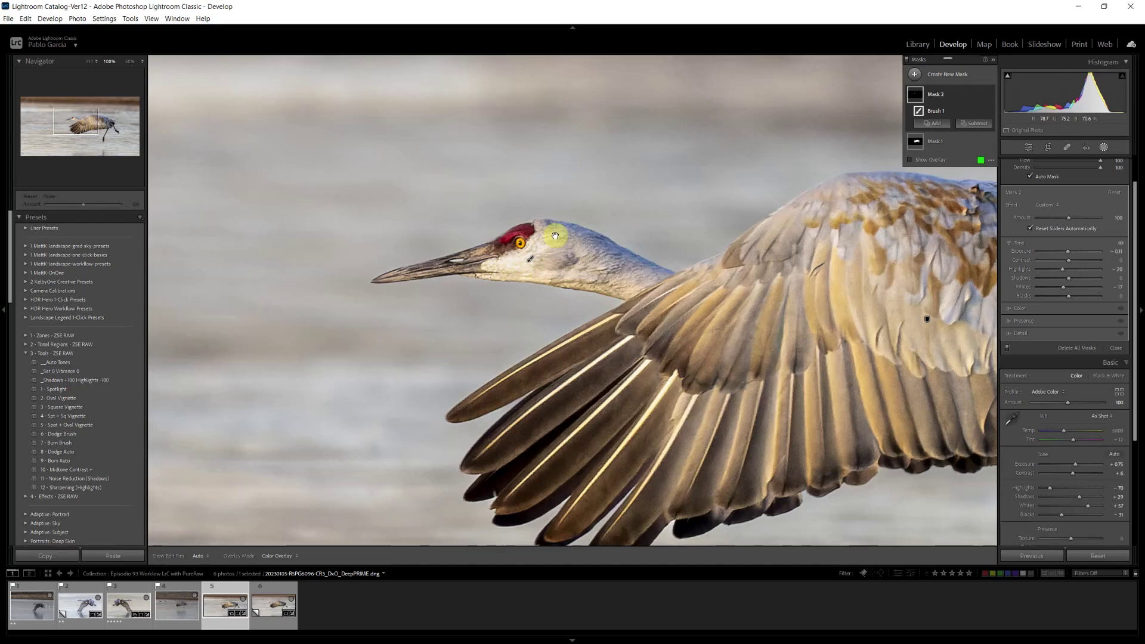
left_click(799, 400)
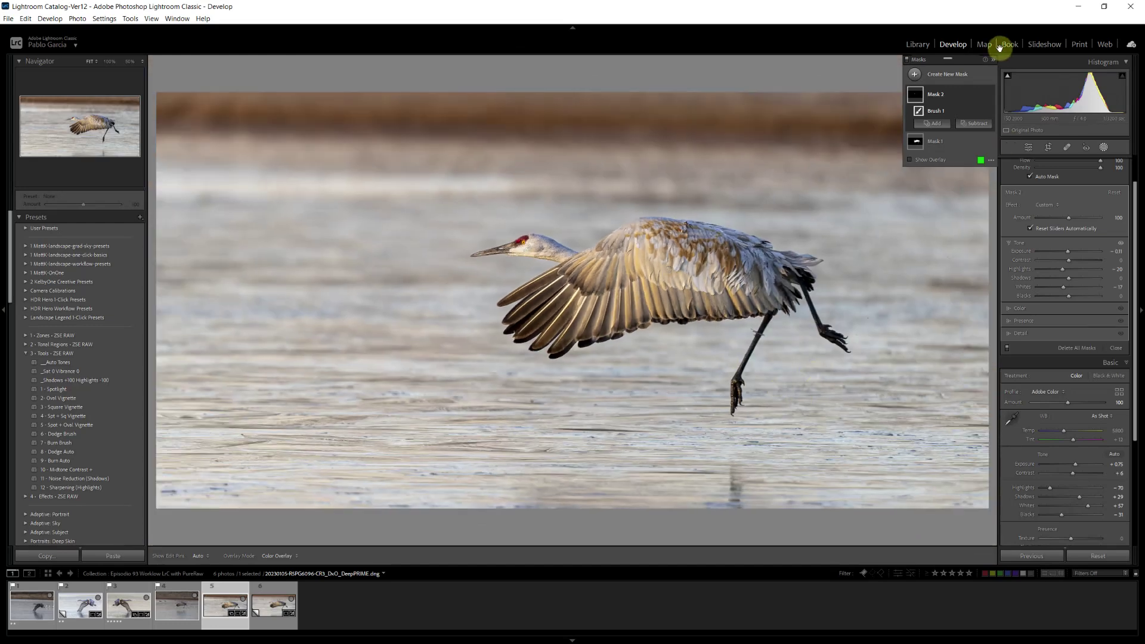
Step: Close masking and boost HSL Saturation for Aqua to +16 and Blue to +13
left_click(1103, 148)
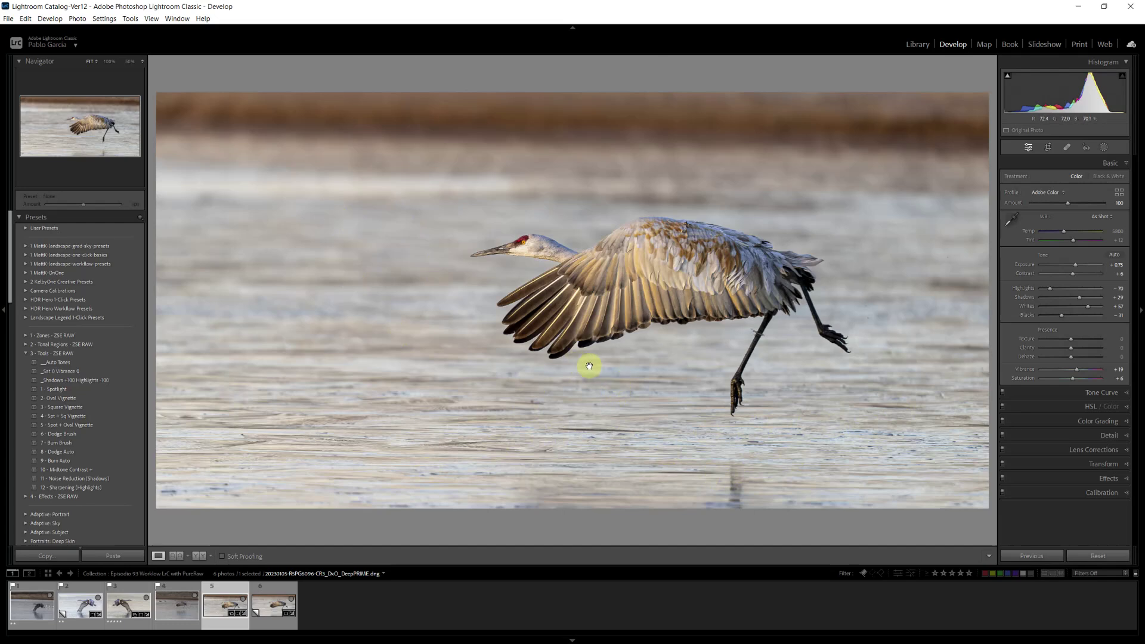
left_click(1091, 407)
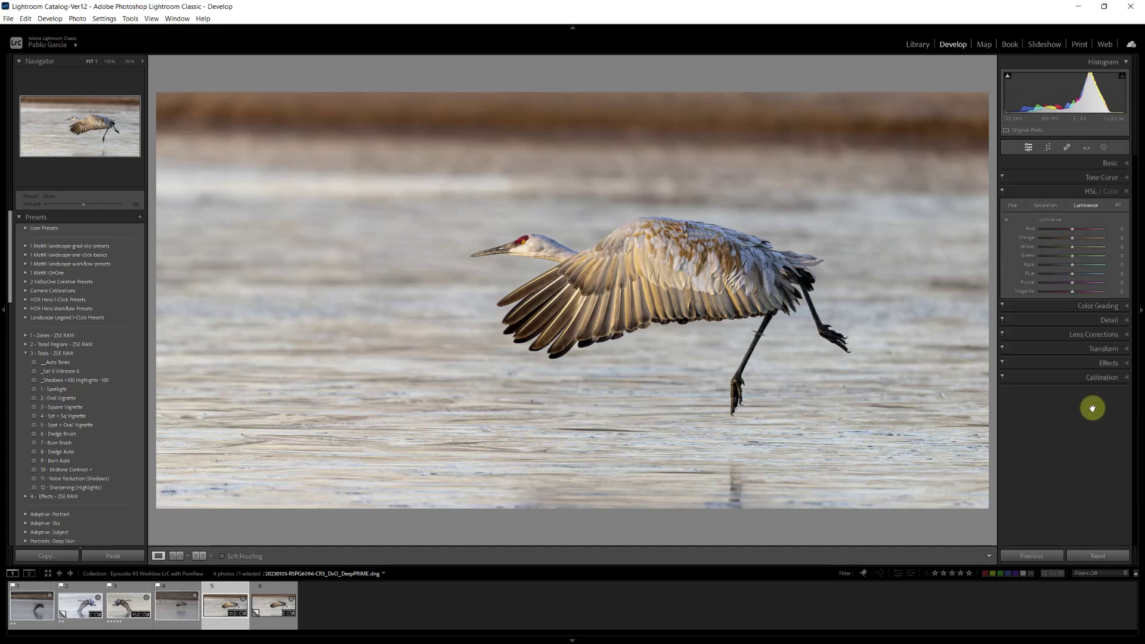
left_click(1046, 205)
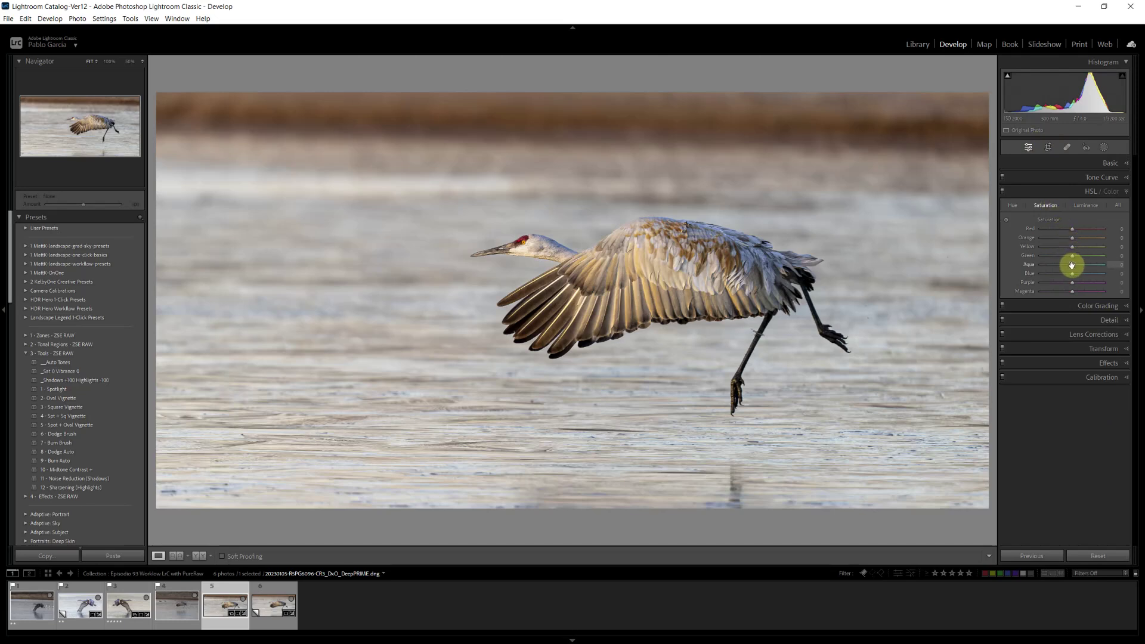
left_click_drag(1071, 264, 1074, 273)
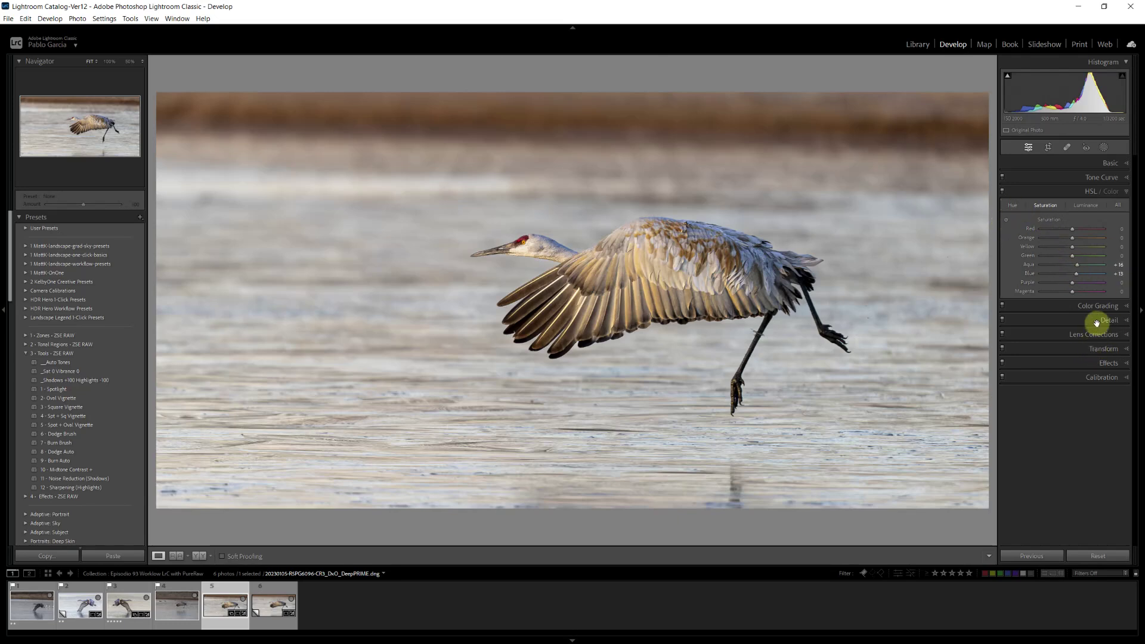
Step: Darken the edges with a post-crop vignette Amount of about -15
left_click(1100, 364)
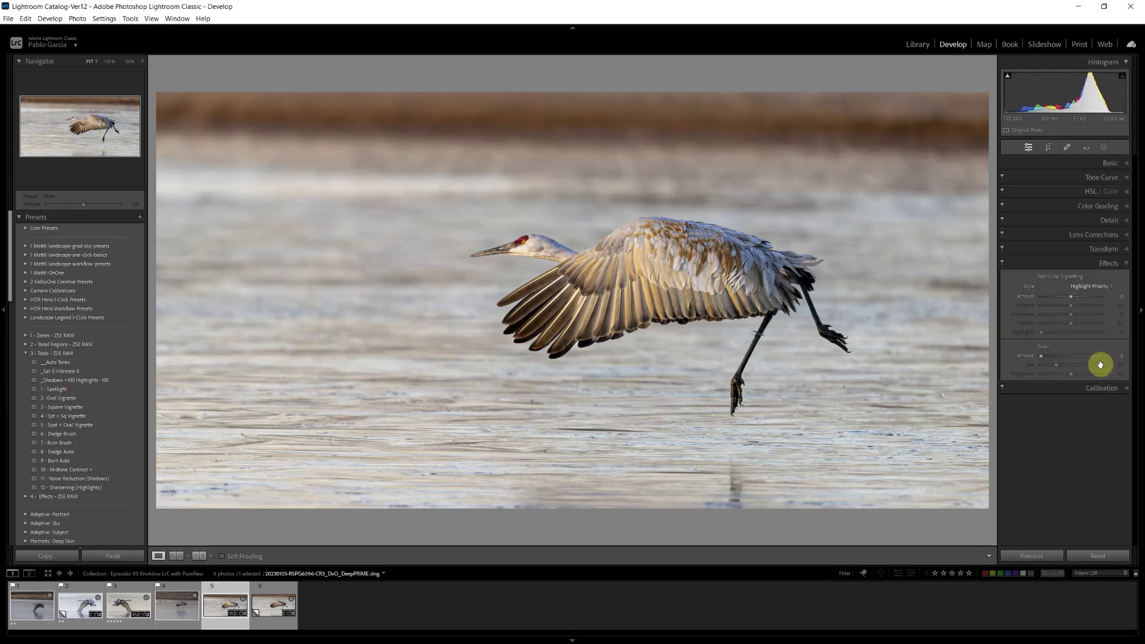
left_click_drag(1070, 296, 1057, 299)
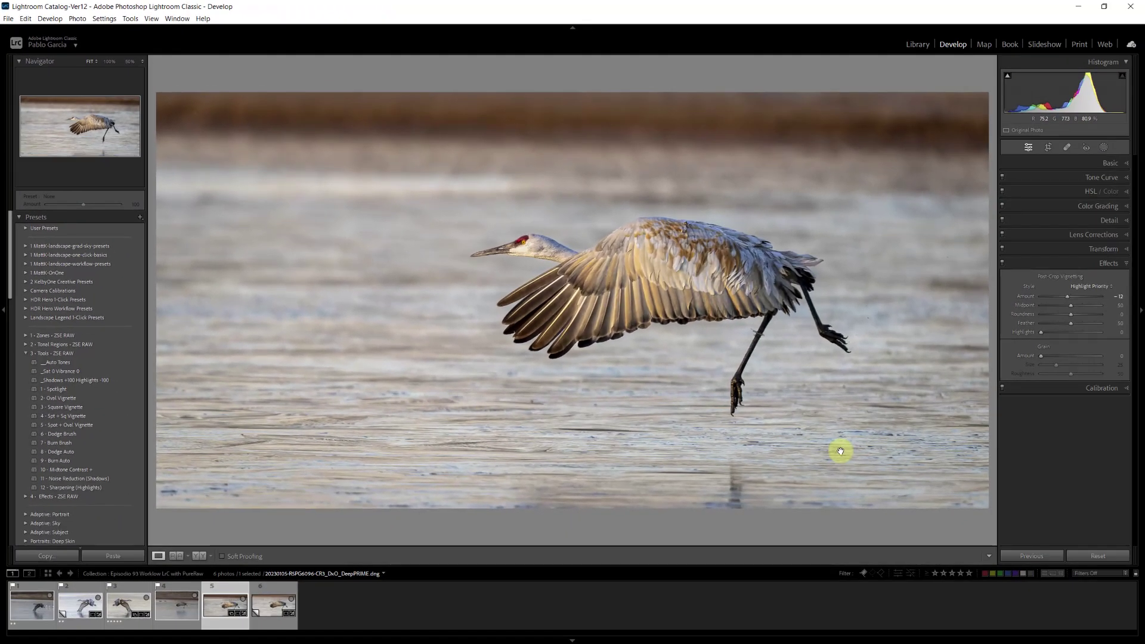
Step: Hide all panels and toggle the Before view against the original, then return to the edited photo
key("shift+Tab")
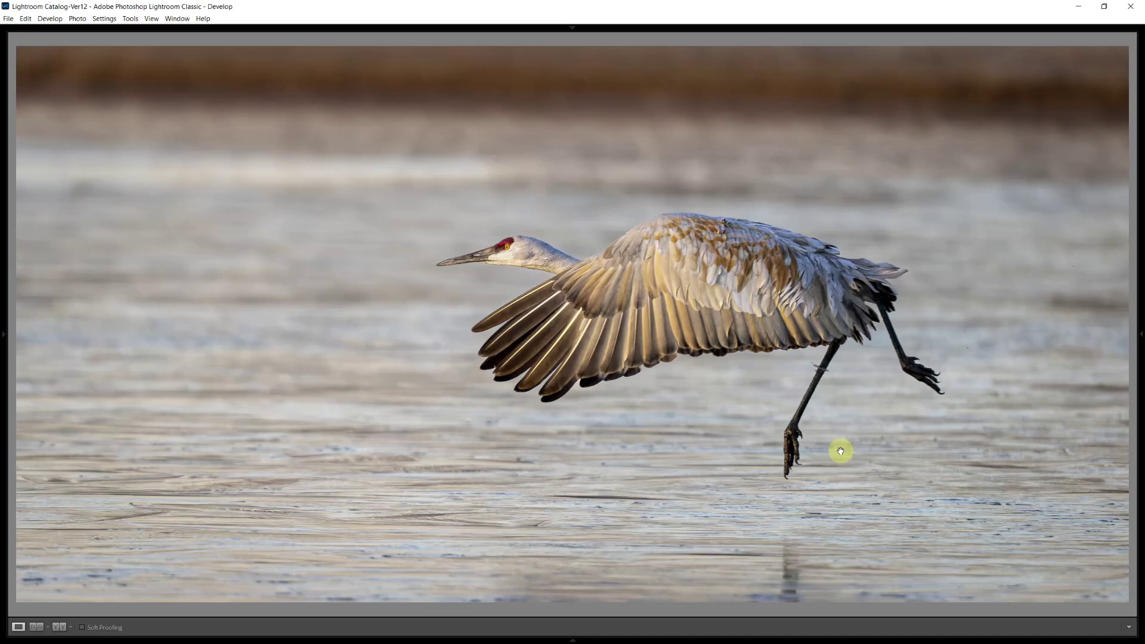
key("backslash")
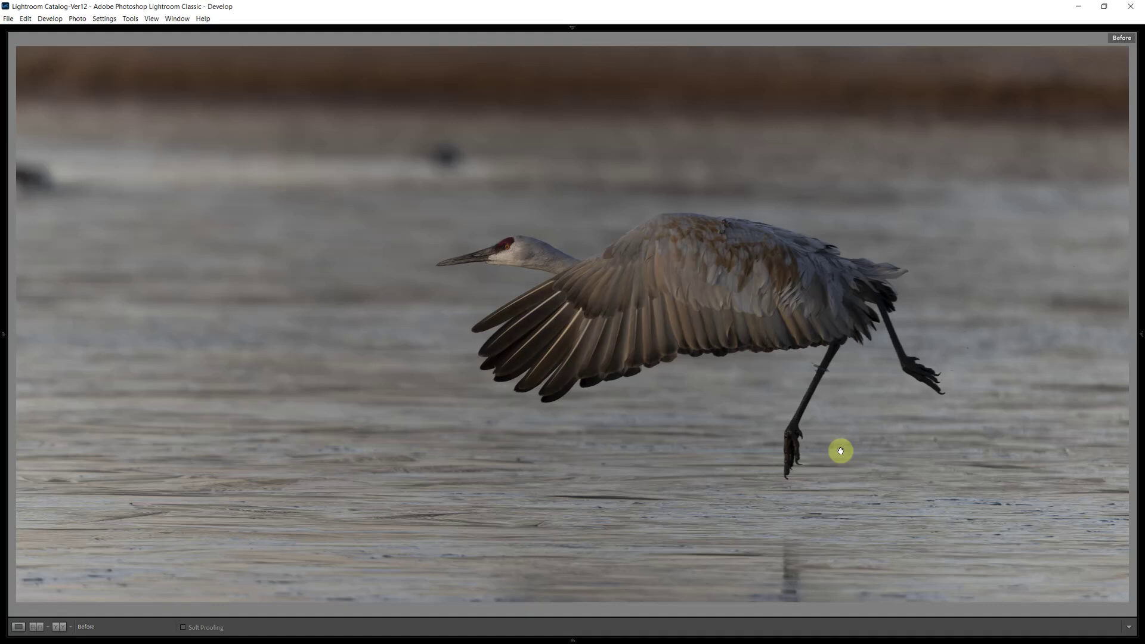
key("backslash")
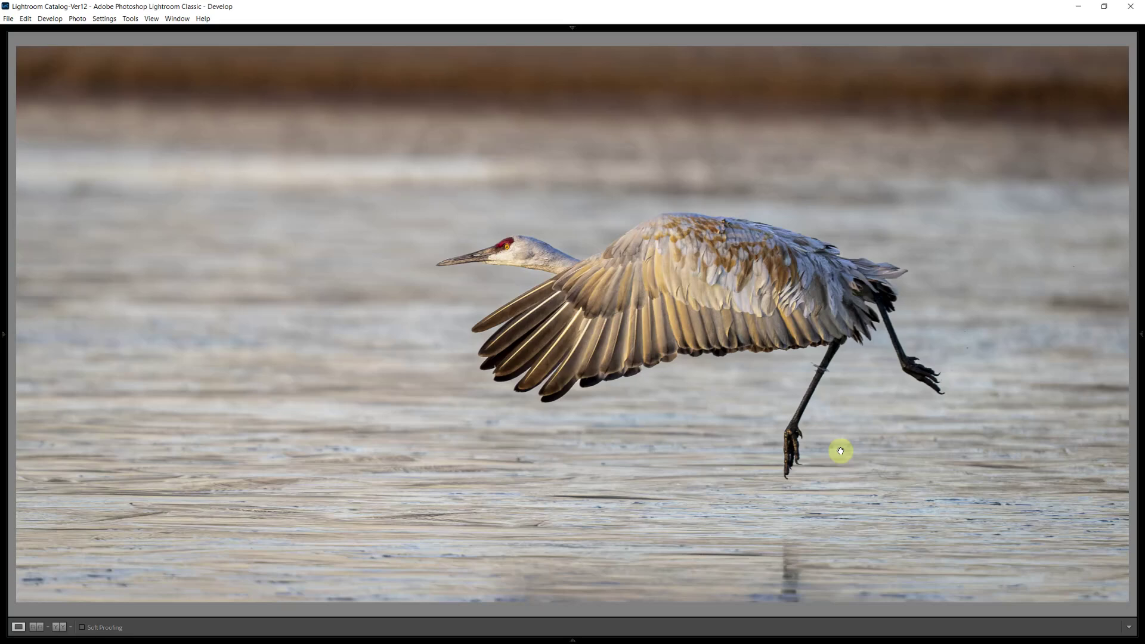